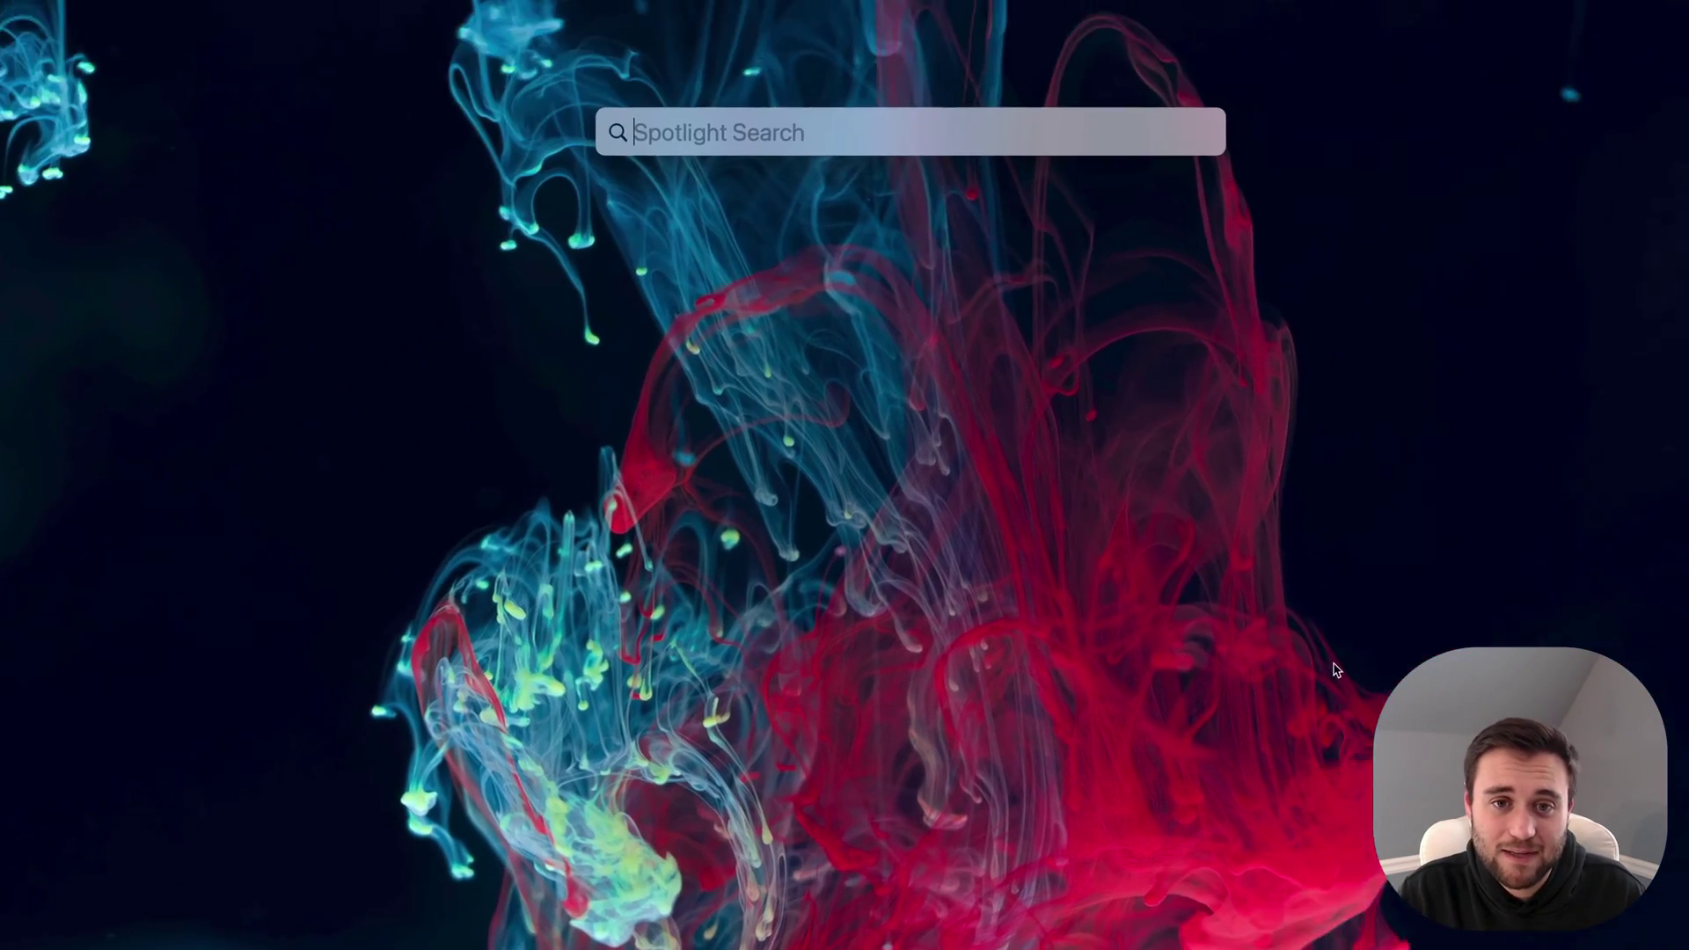
# Launch System Preferences from a Spotlight search for 'sys'.
pyautogui.write('sys')
pyautogui.press('Return')
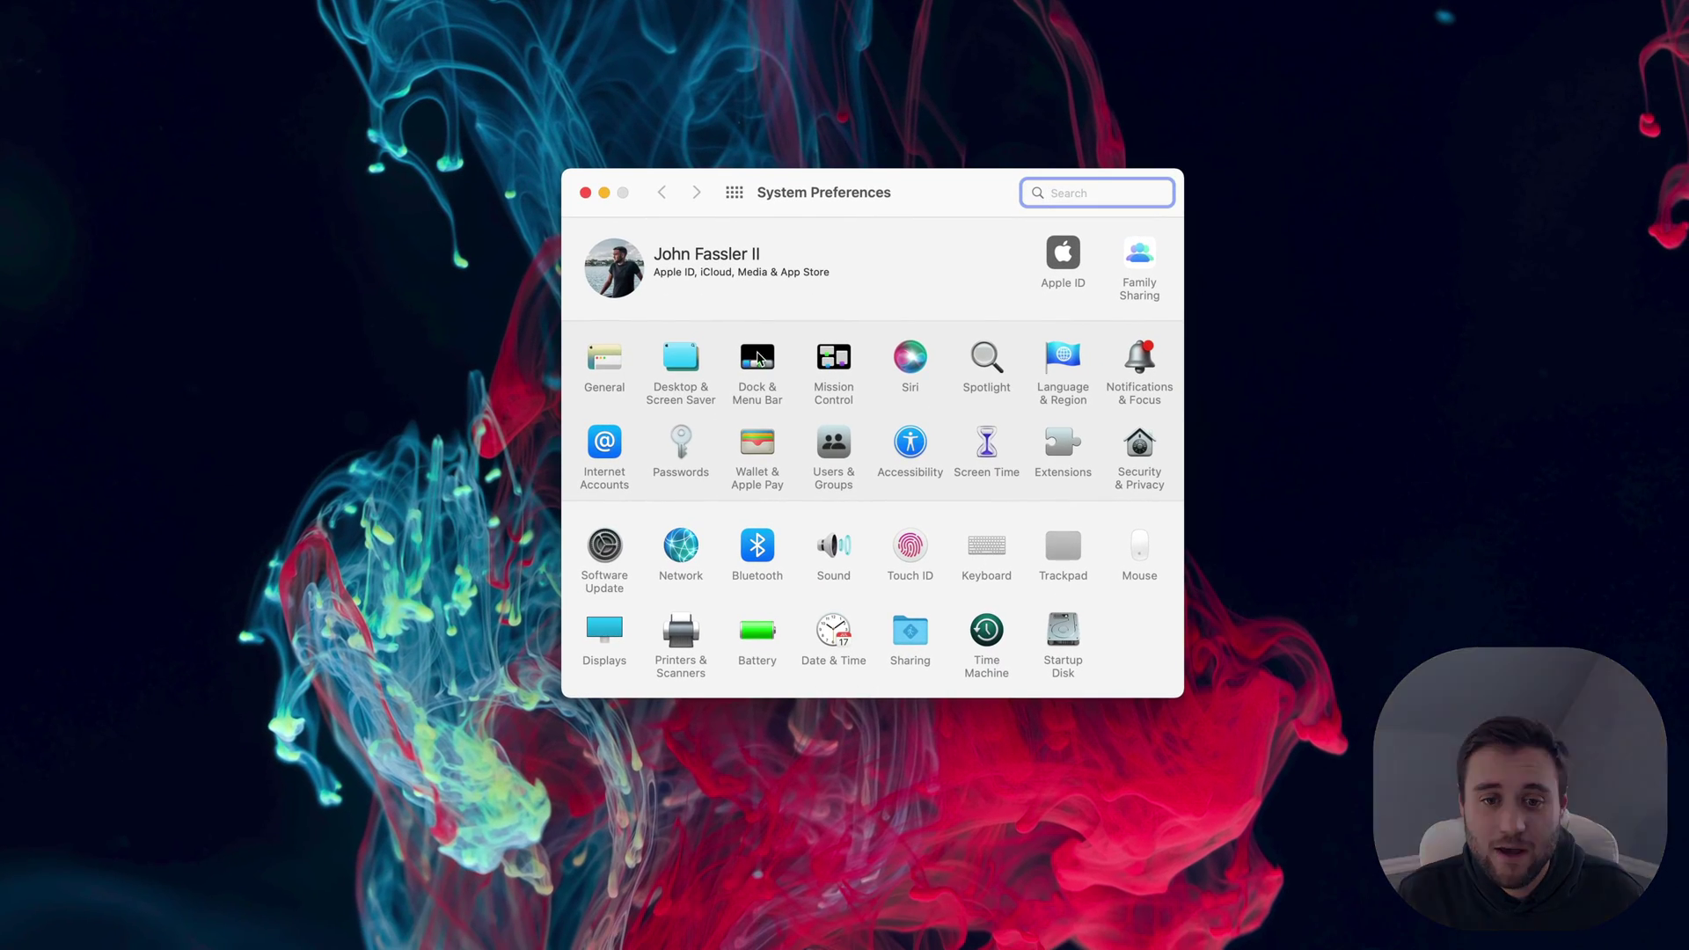
# Open the Desktop & Screen Saver pane and browse the Desktop Pictures grid, returning to the top.
pyautogui.click(683, 359)
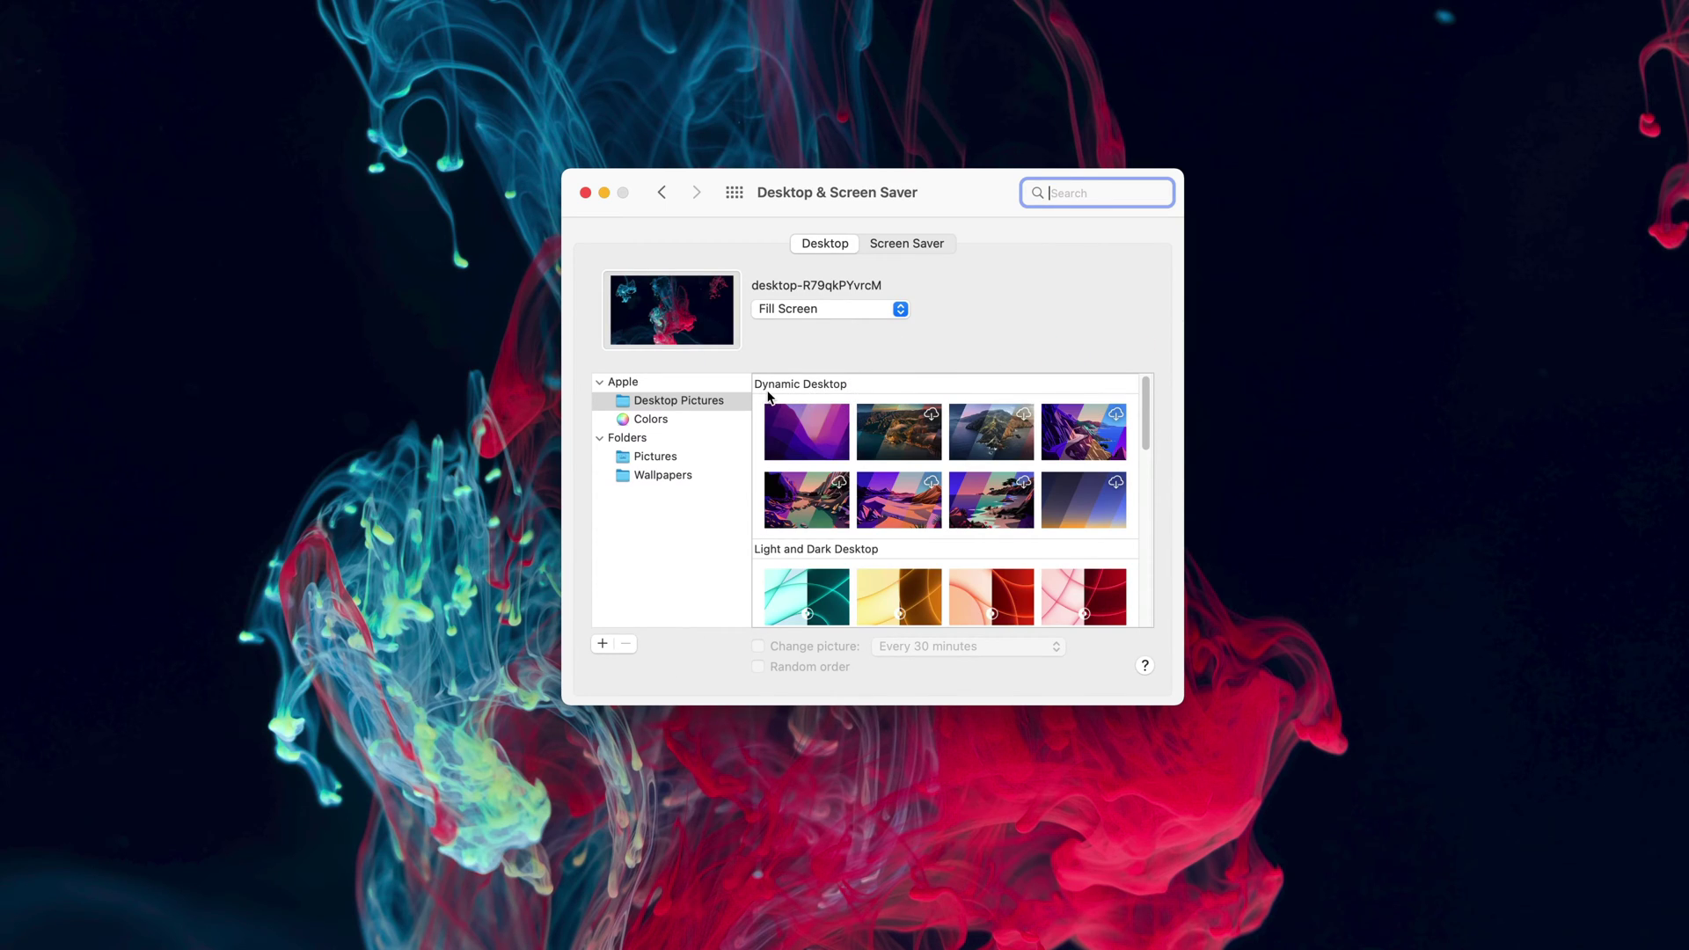
pyautogui.scroll(-2, 767, 396)
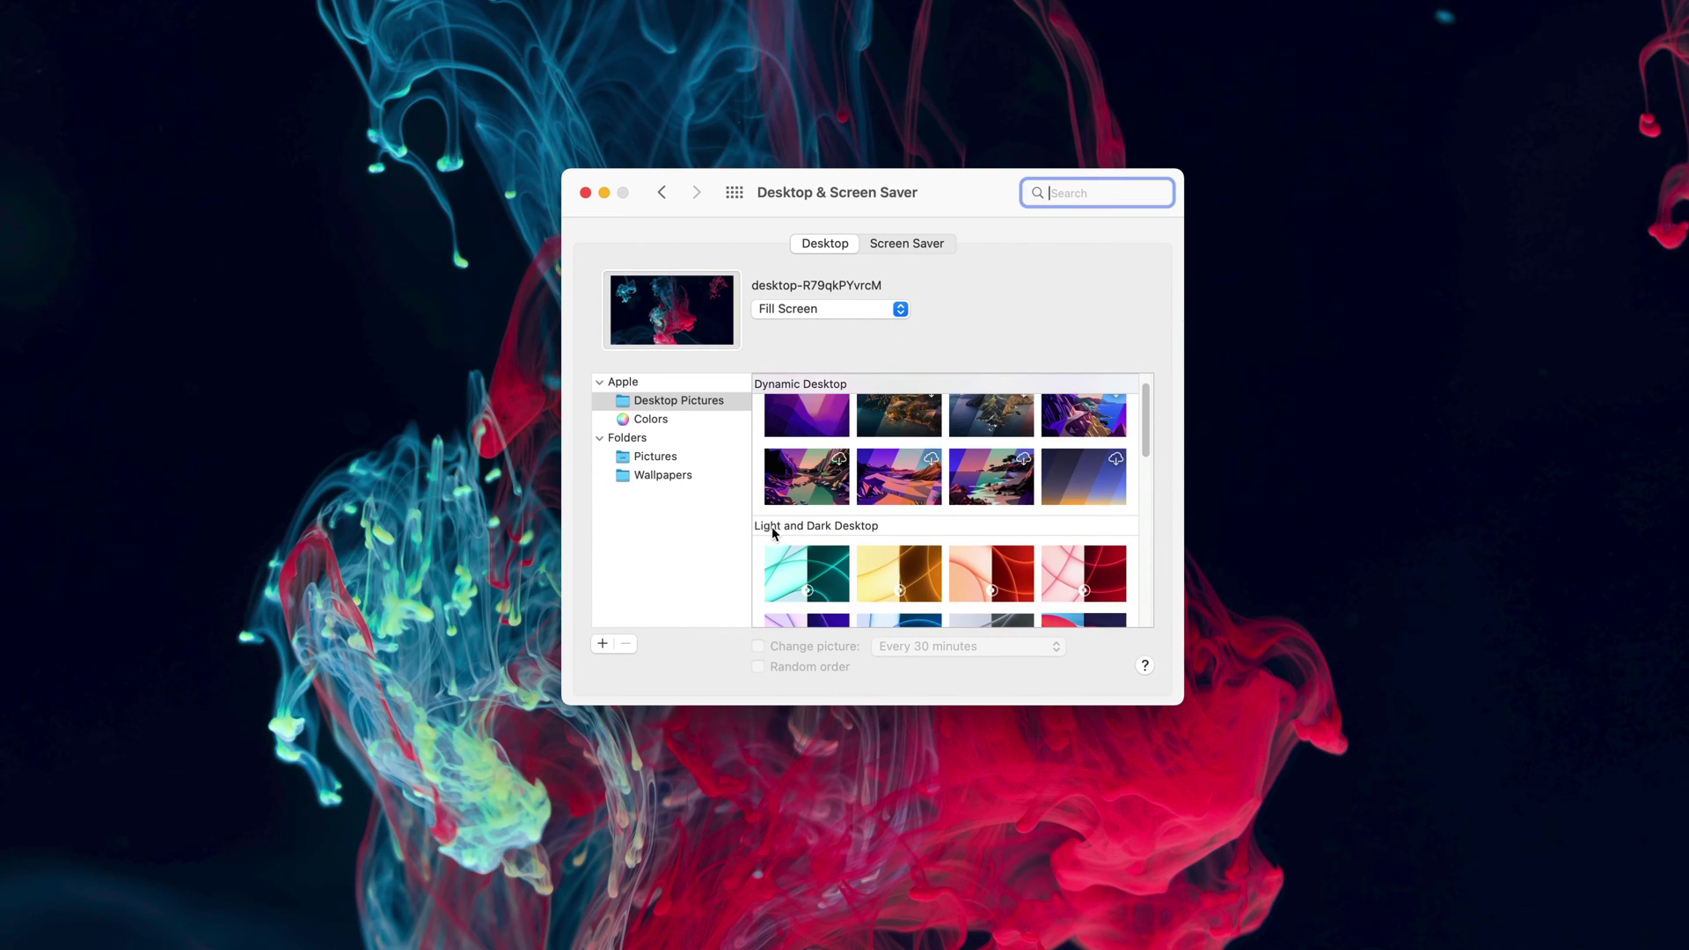
pyautogui.scroll(-4, 835, 514)
pyautogui.scroll(-4, 843, 519)
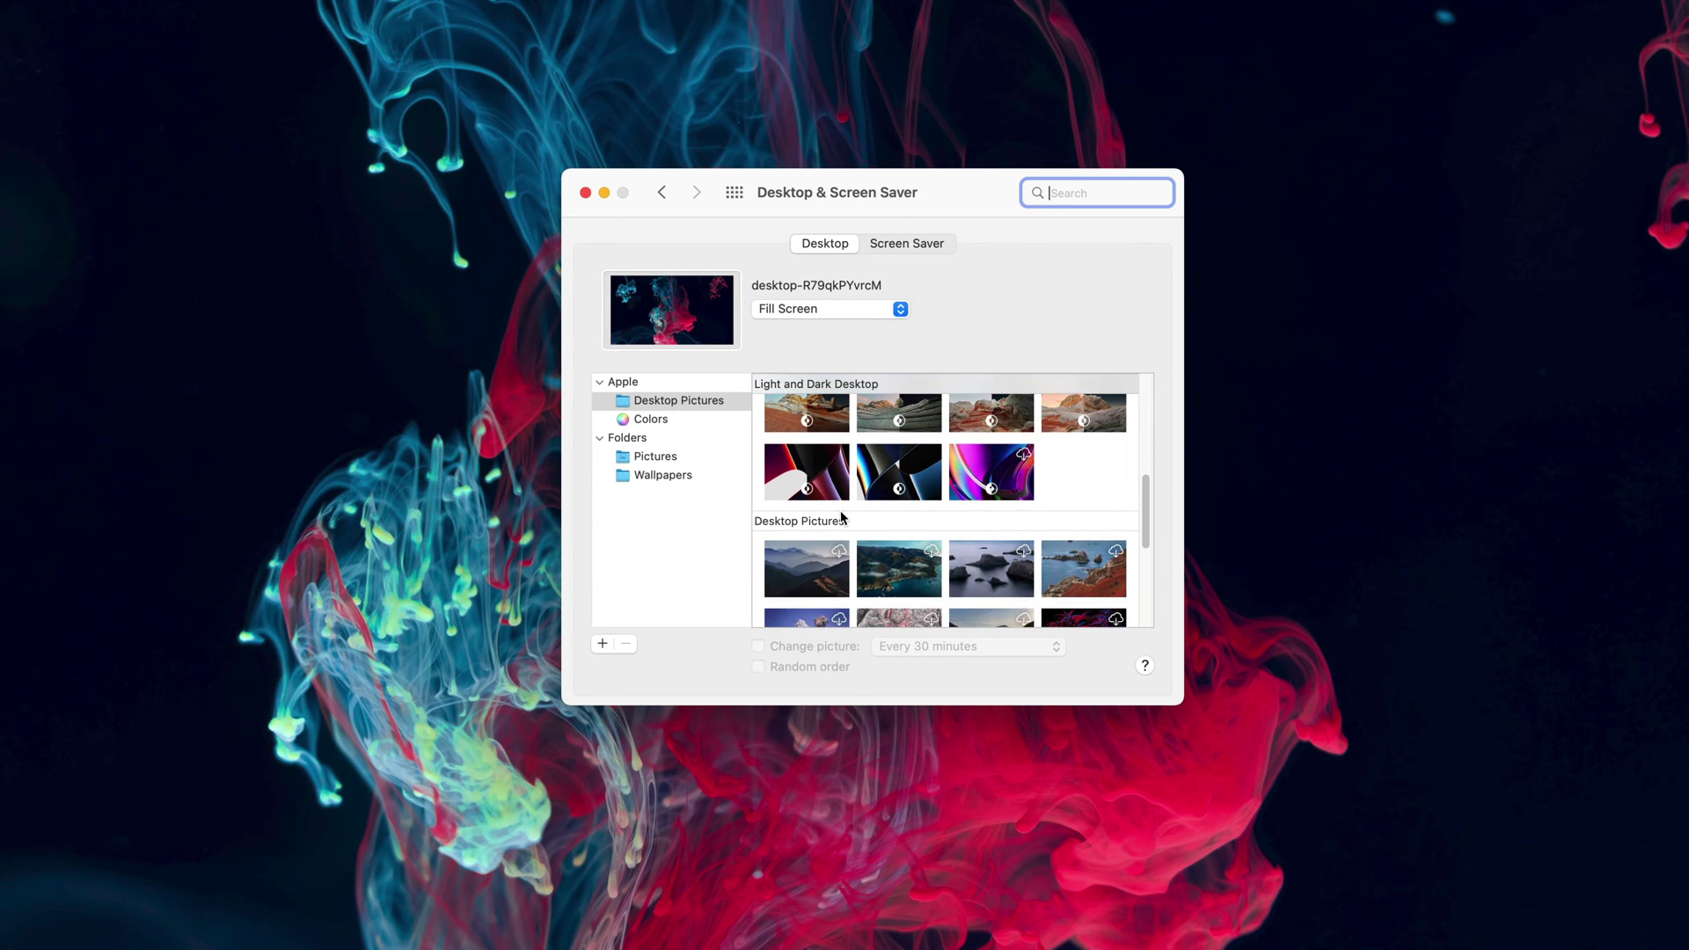
pyautogui.scroll(-4, 852, 523)
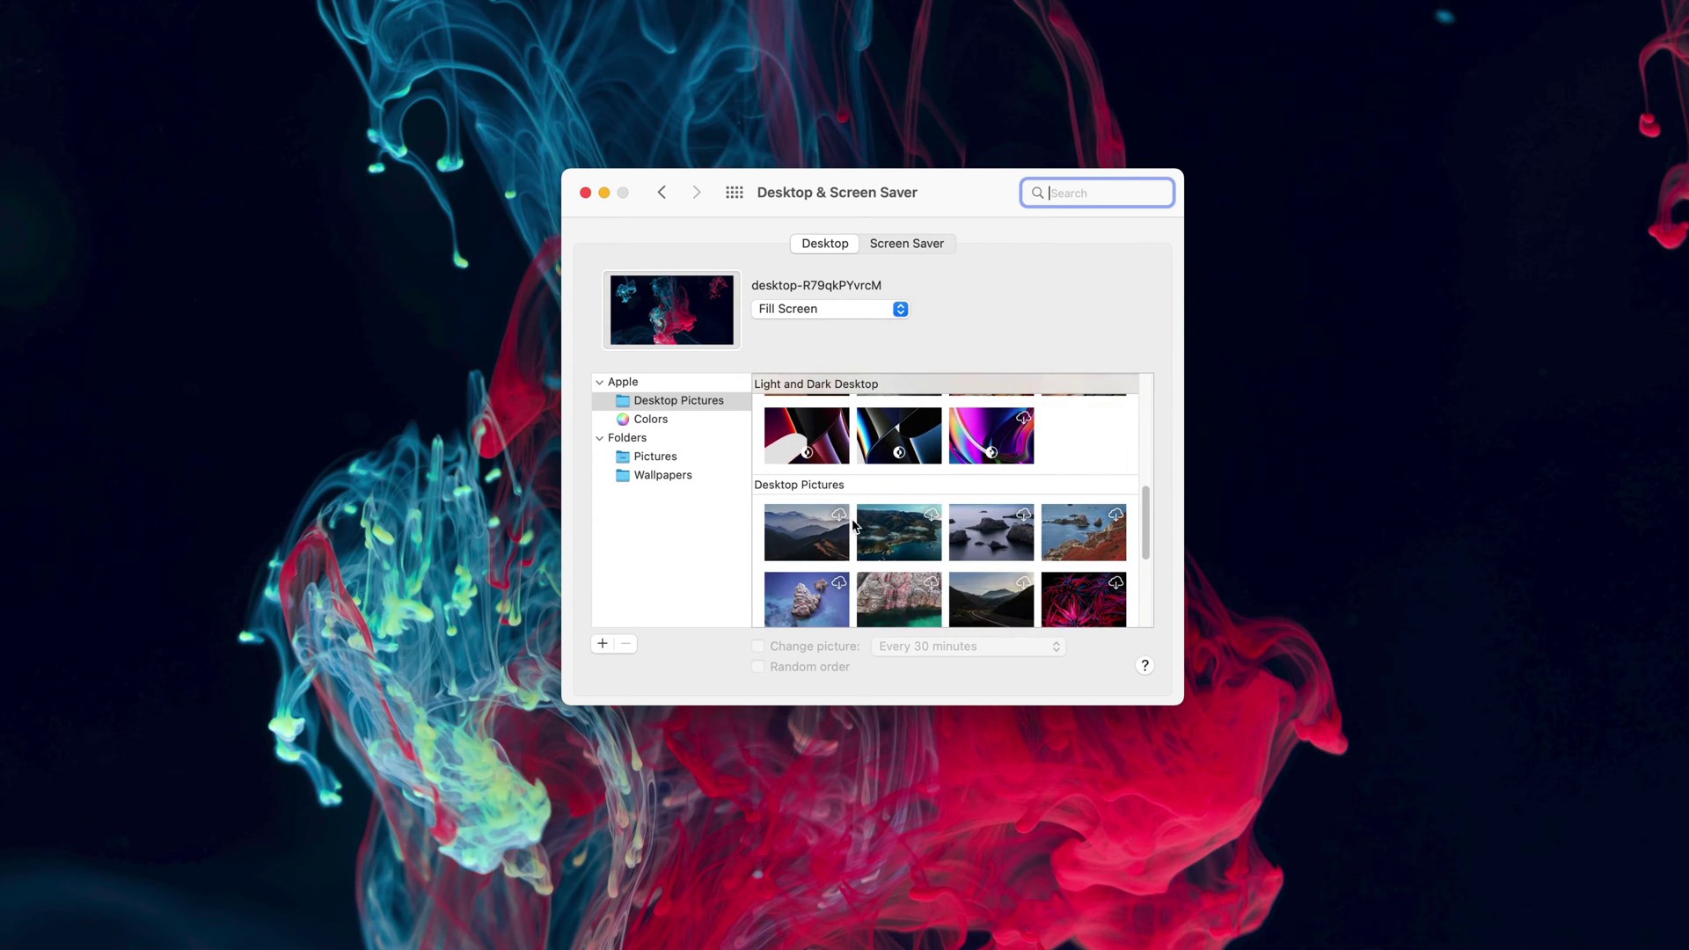
pyautogui.scroll(-8, 851, 523)
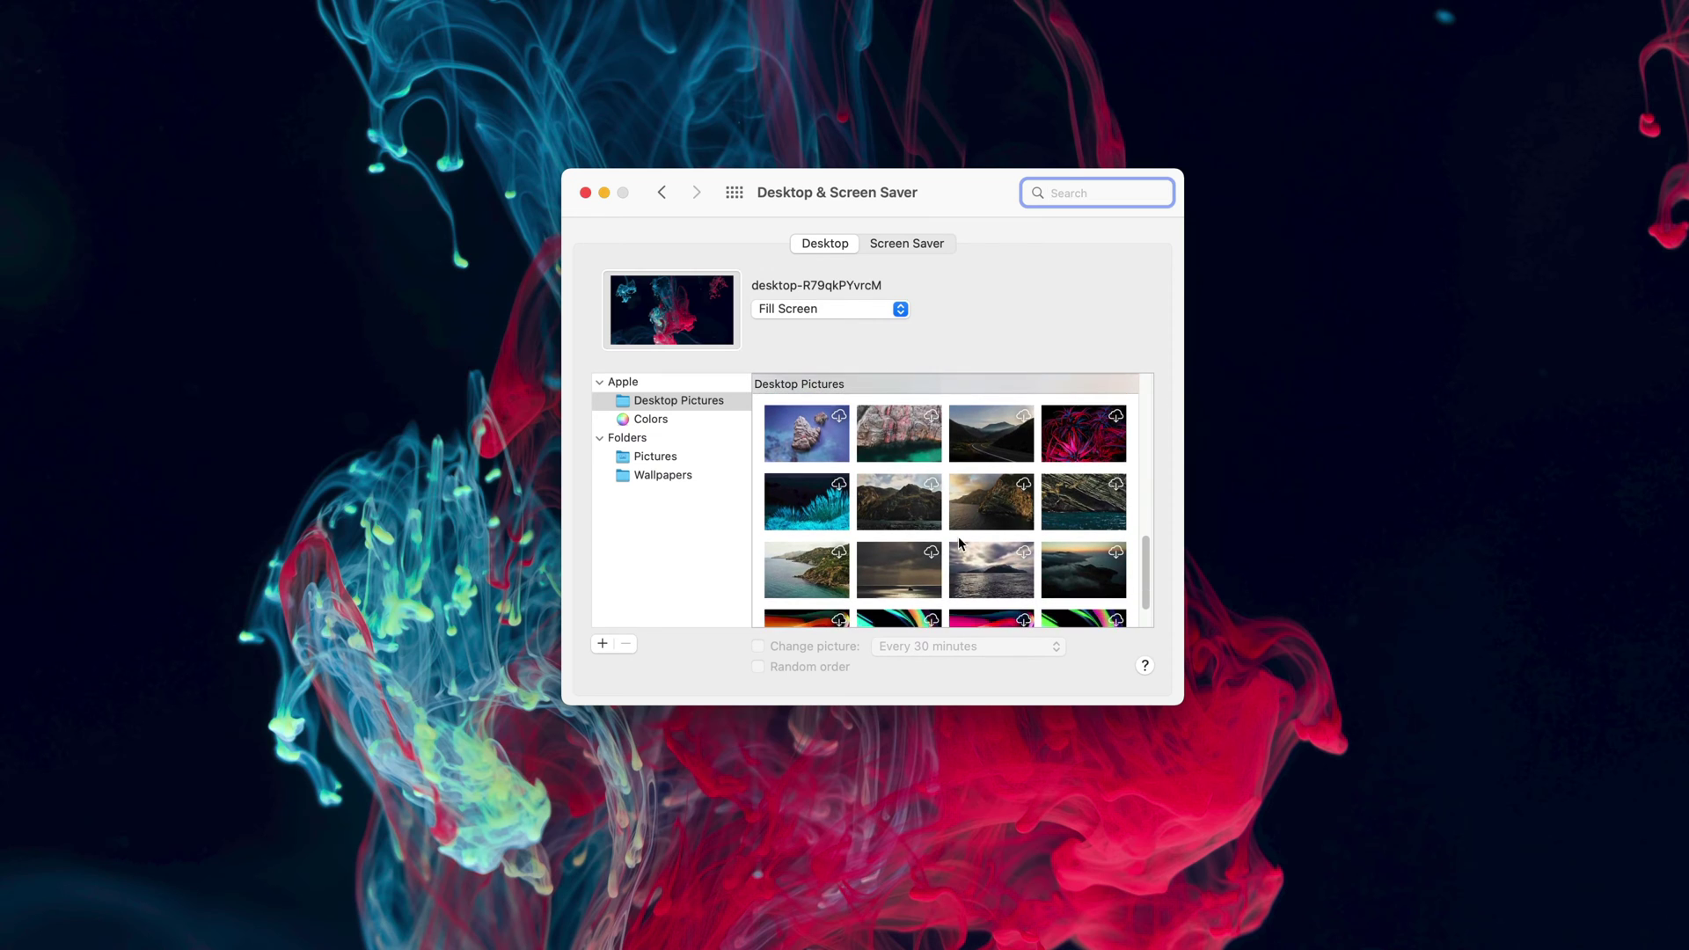
pyautogui.scroll(-5, 966, 556)
pyautogui.scroll(20, 966, 556)
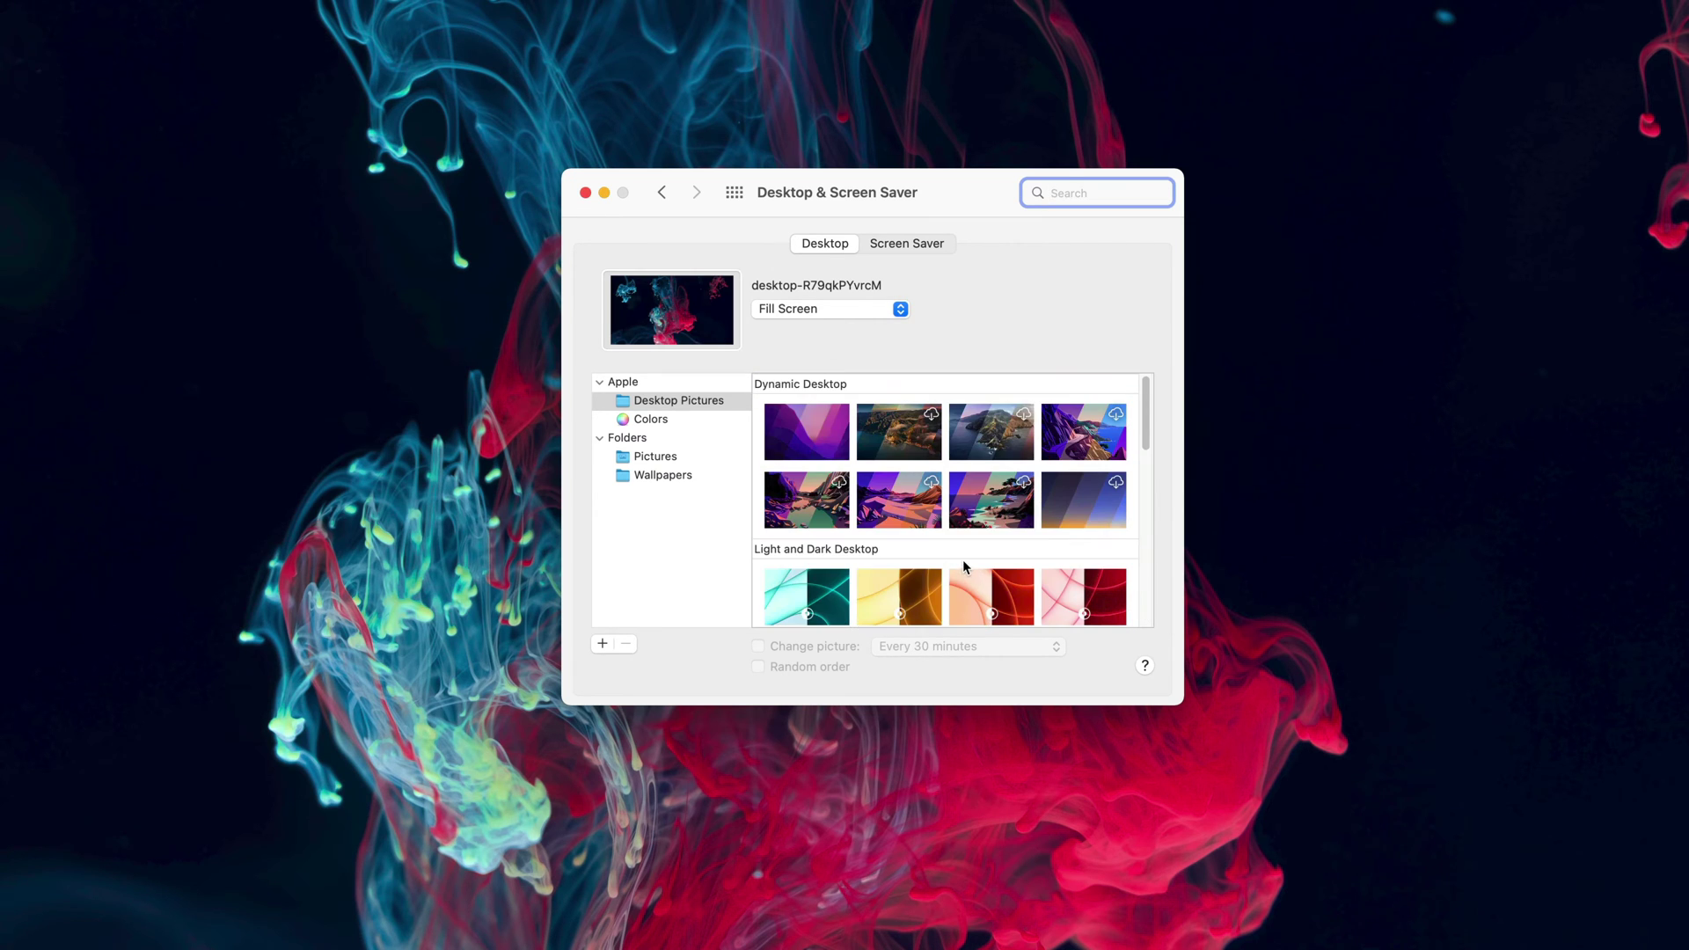
# Set Monterey Graphic as the wallpaper and switch it to Light (Still).
pyautogui.click(825, 435)
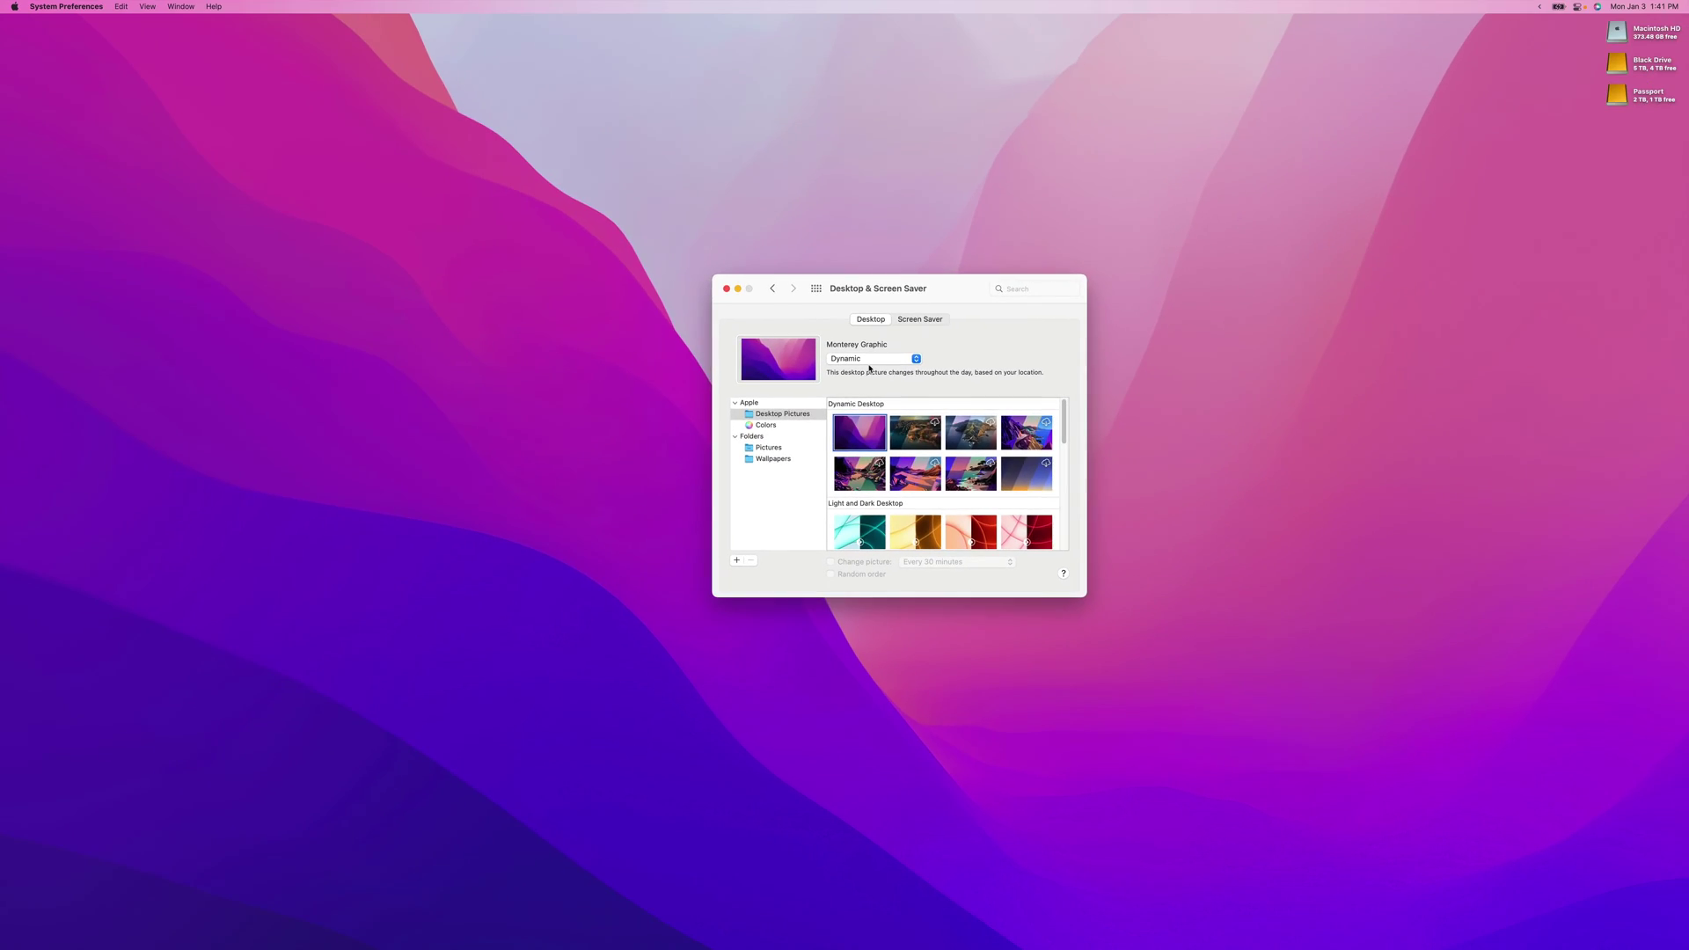
pyautogui.click(871, 360)
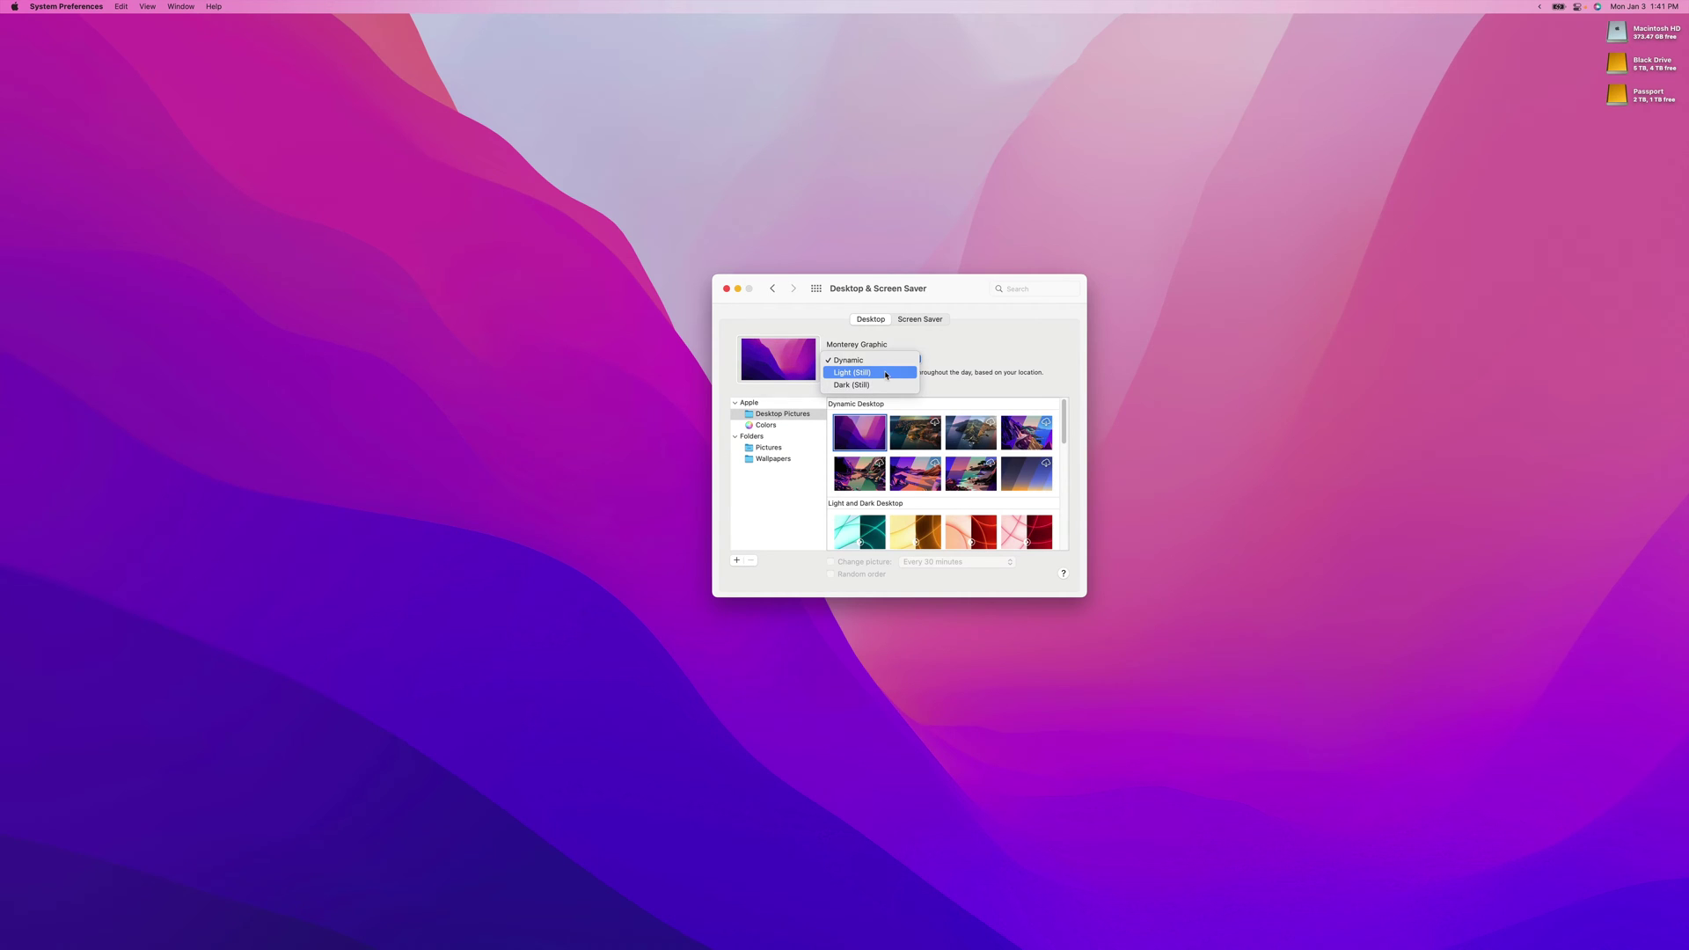
pyautogui.click(886, 372)
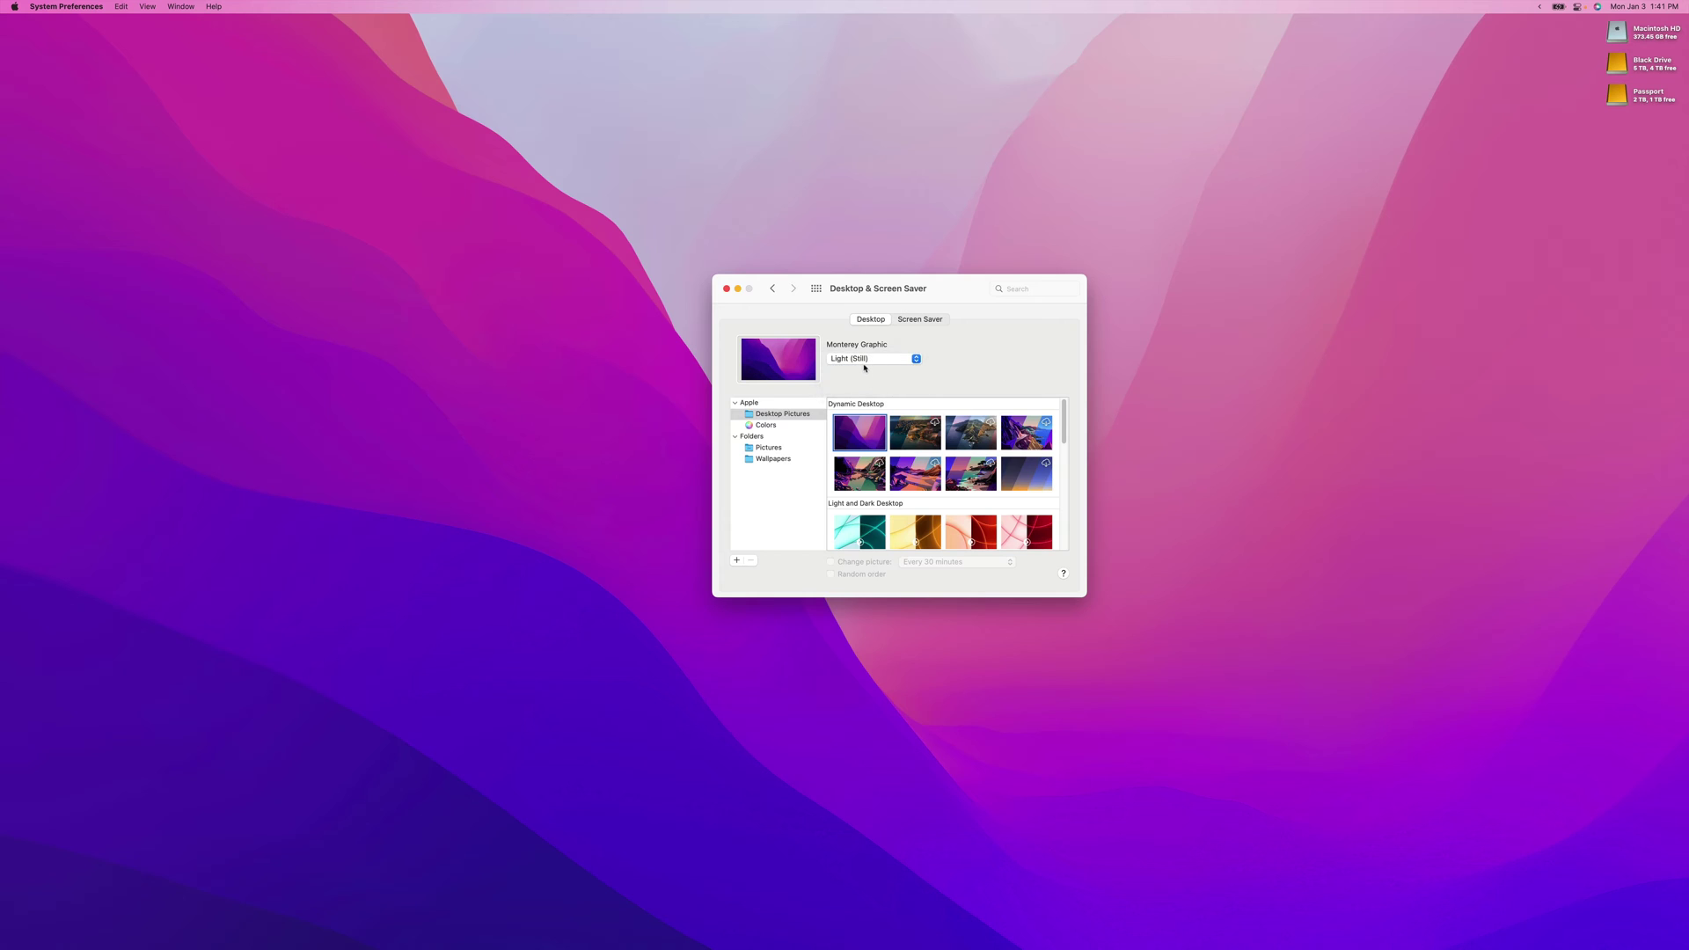
# Try Dark (Still), return Monterey Graphic to Dynamic, and show the Wallpapers folder pictures.
pyautogui.click(871, 361)
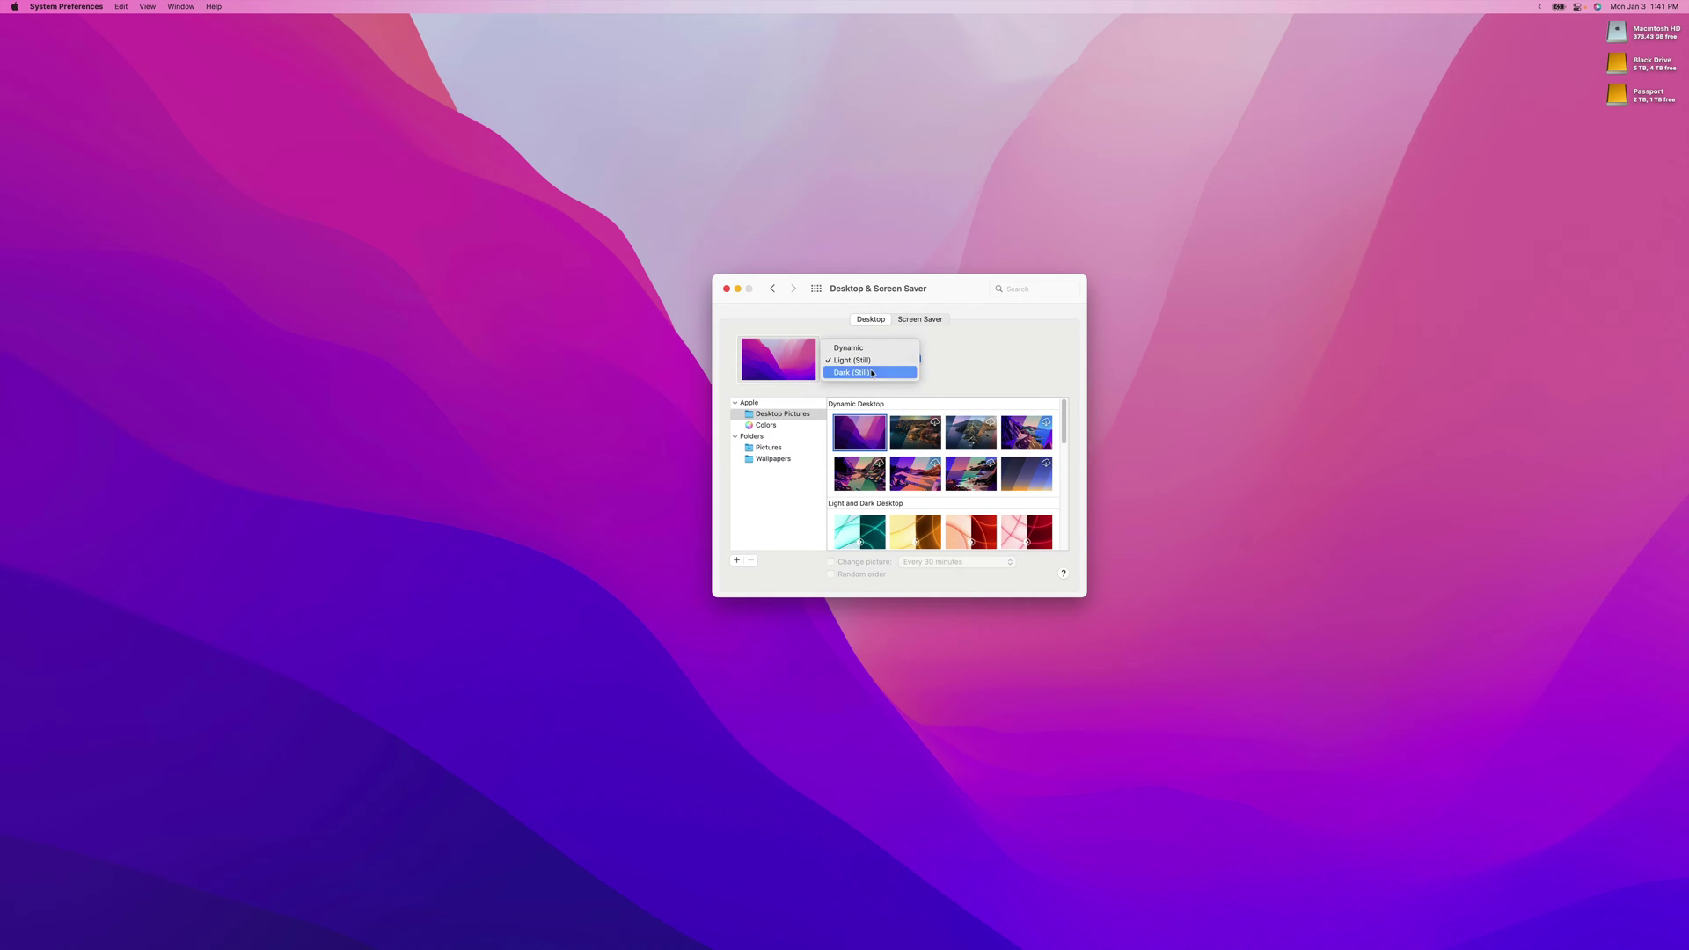
pyautogui.click(872, 372)
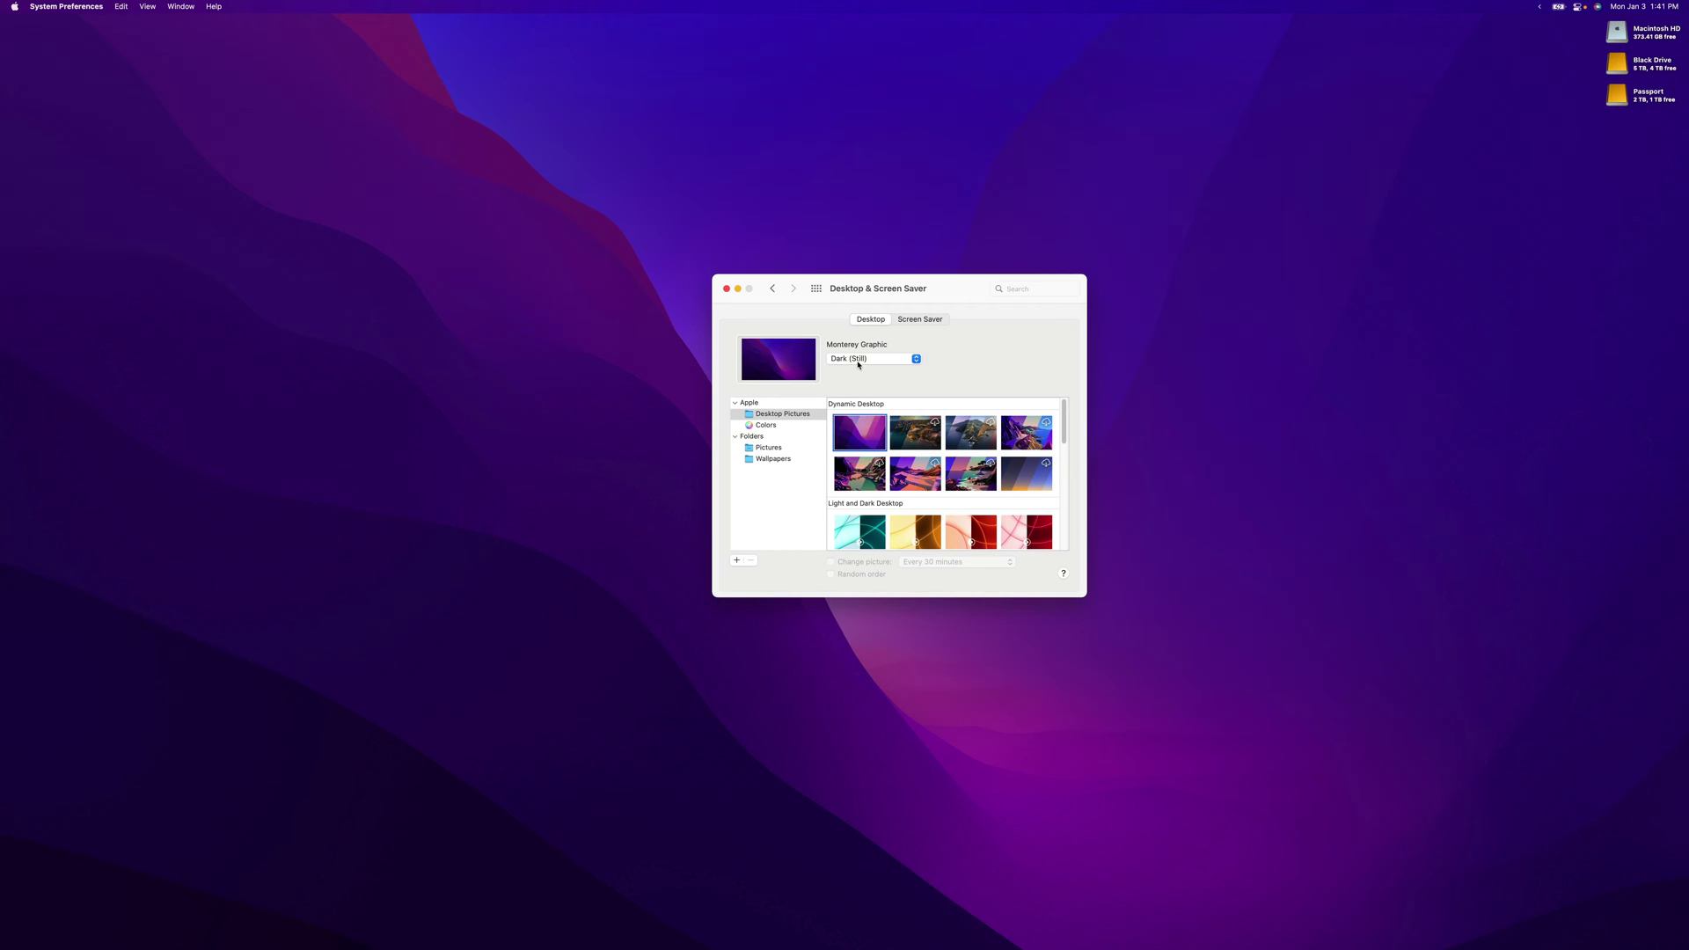
pyautogui.click(859, 364)
pyautogui.click(867, 338)
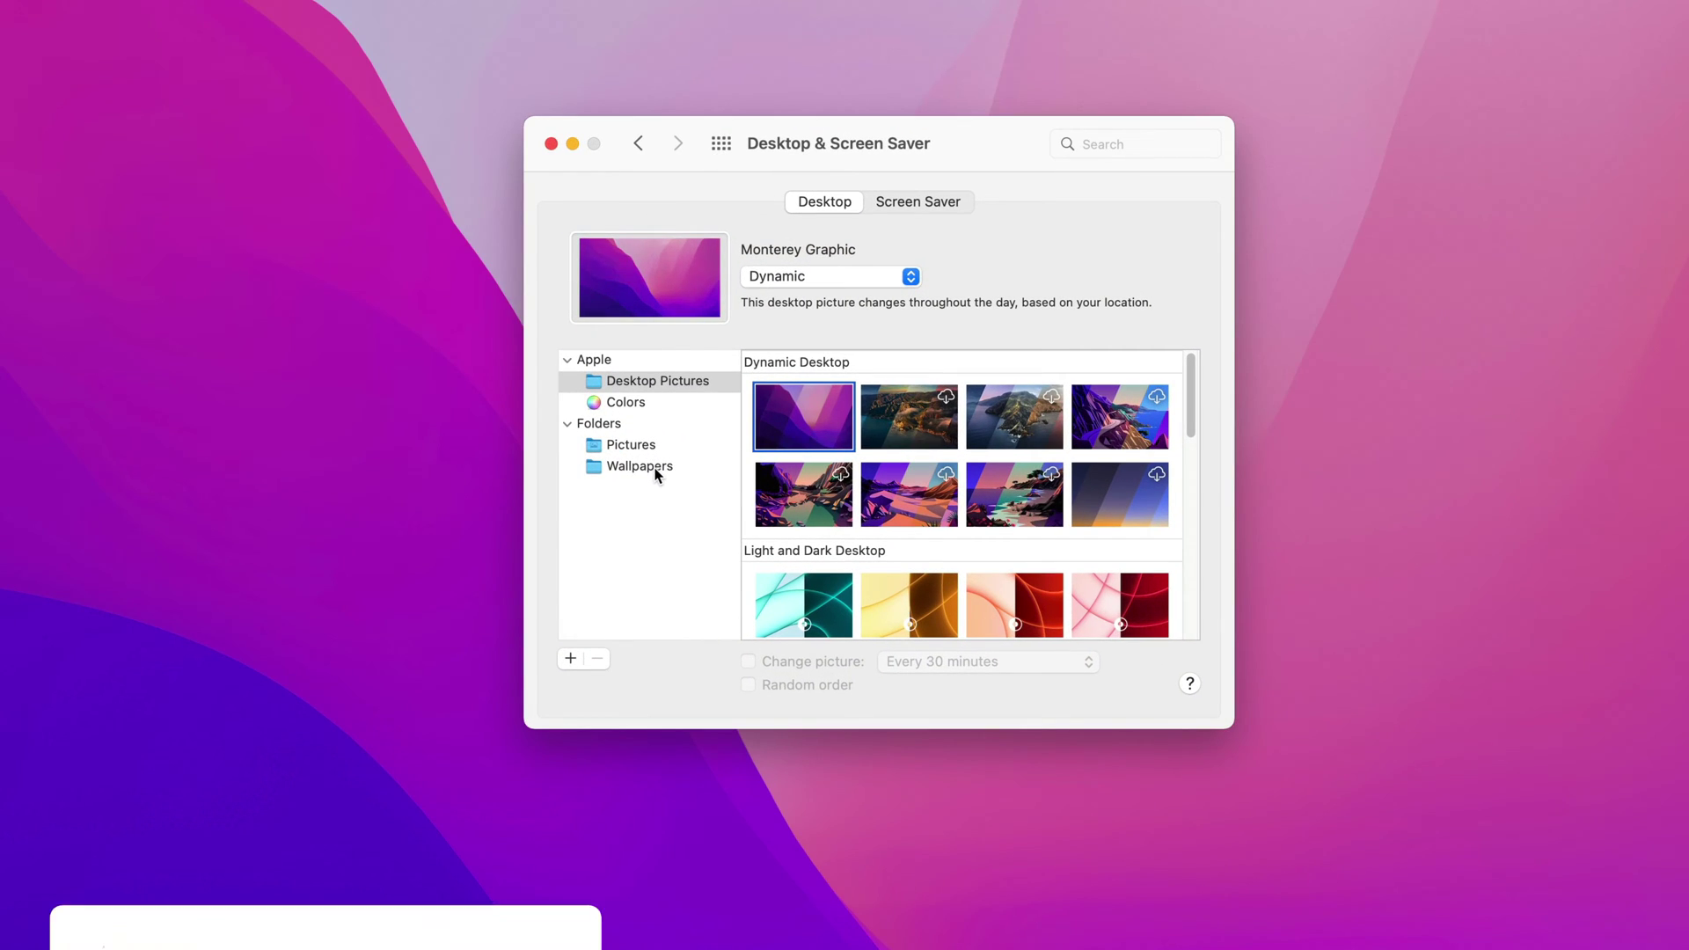
pyautogui.click(675, 465)
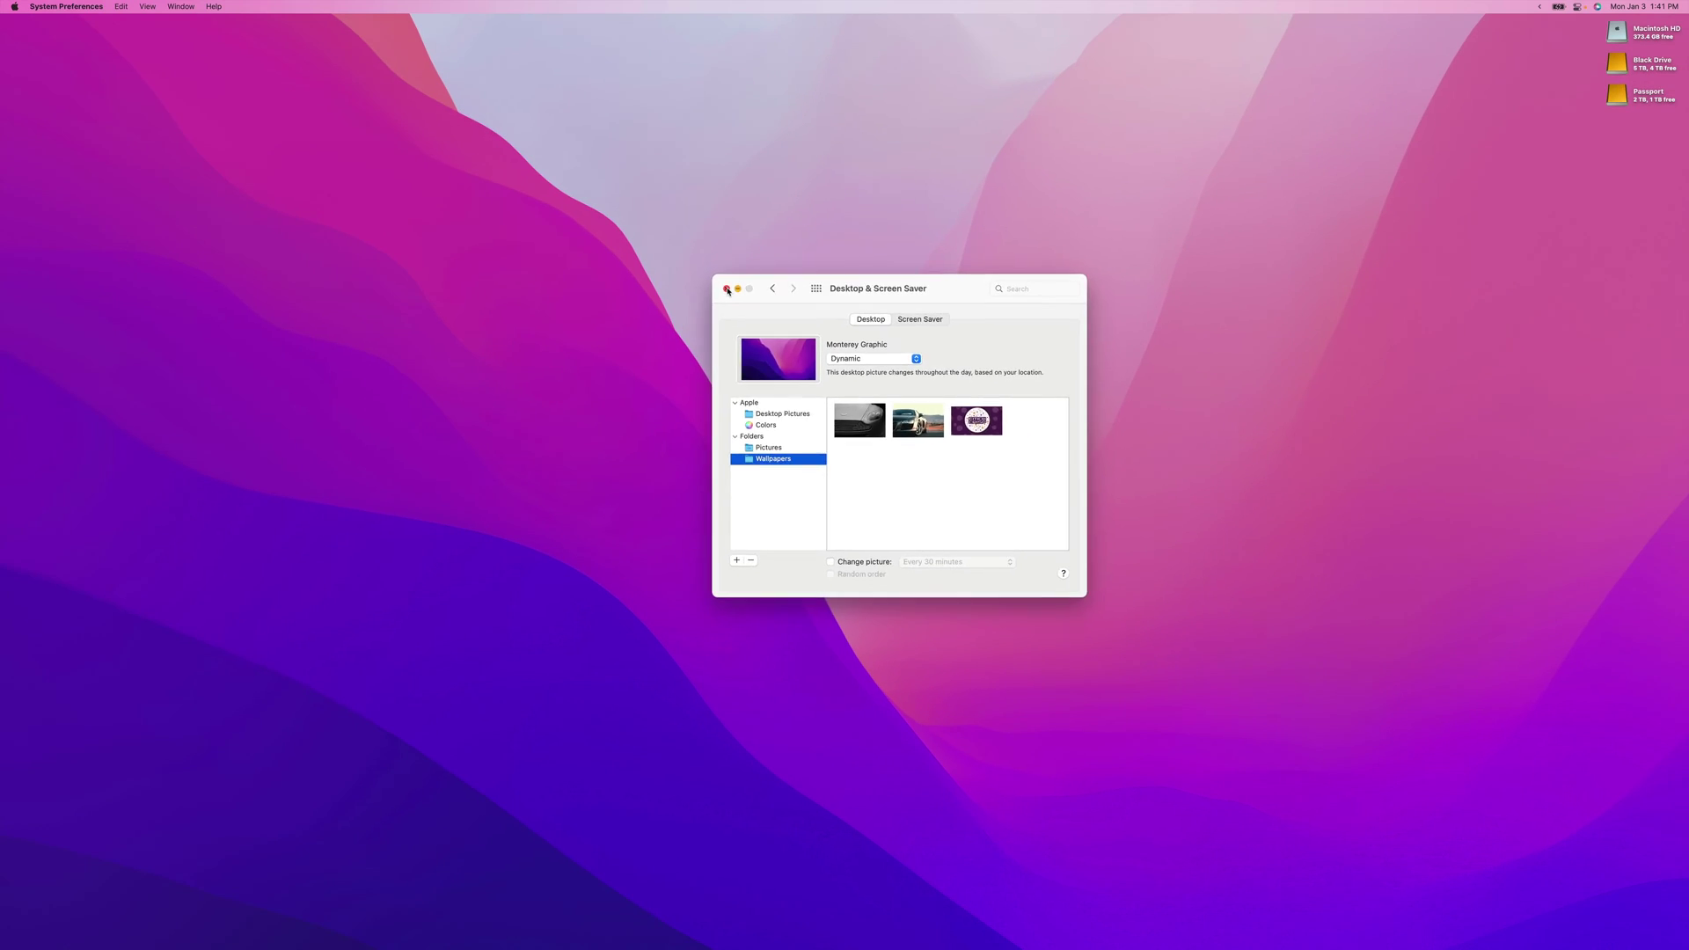
# Close Desktop & Screen Saver and browse Unsplash's 'geometric' search results in Chrome.
pyautogui.click(551, 143)
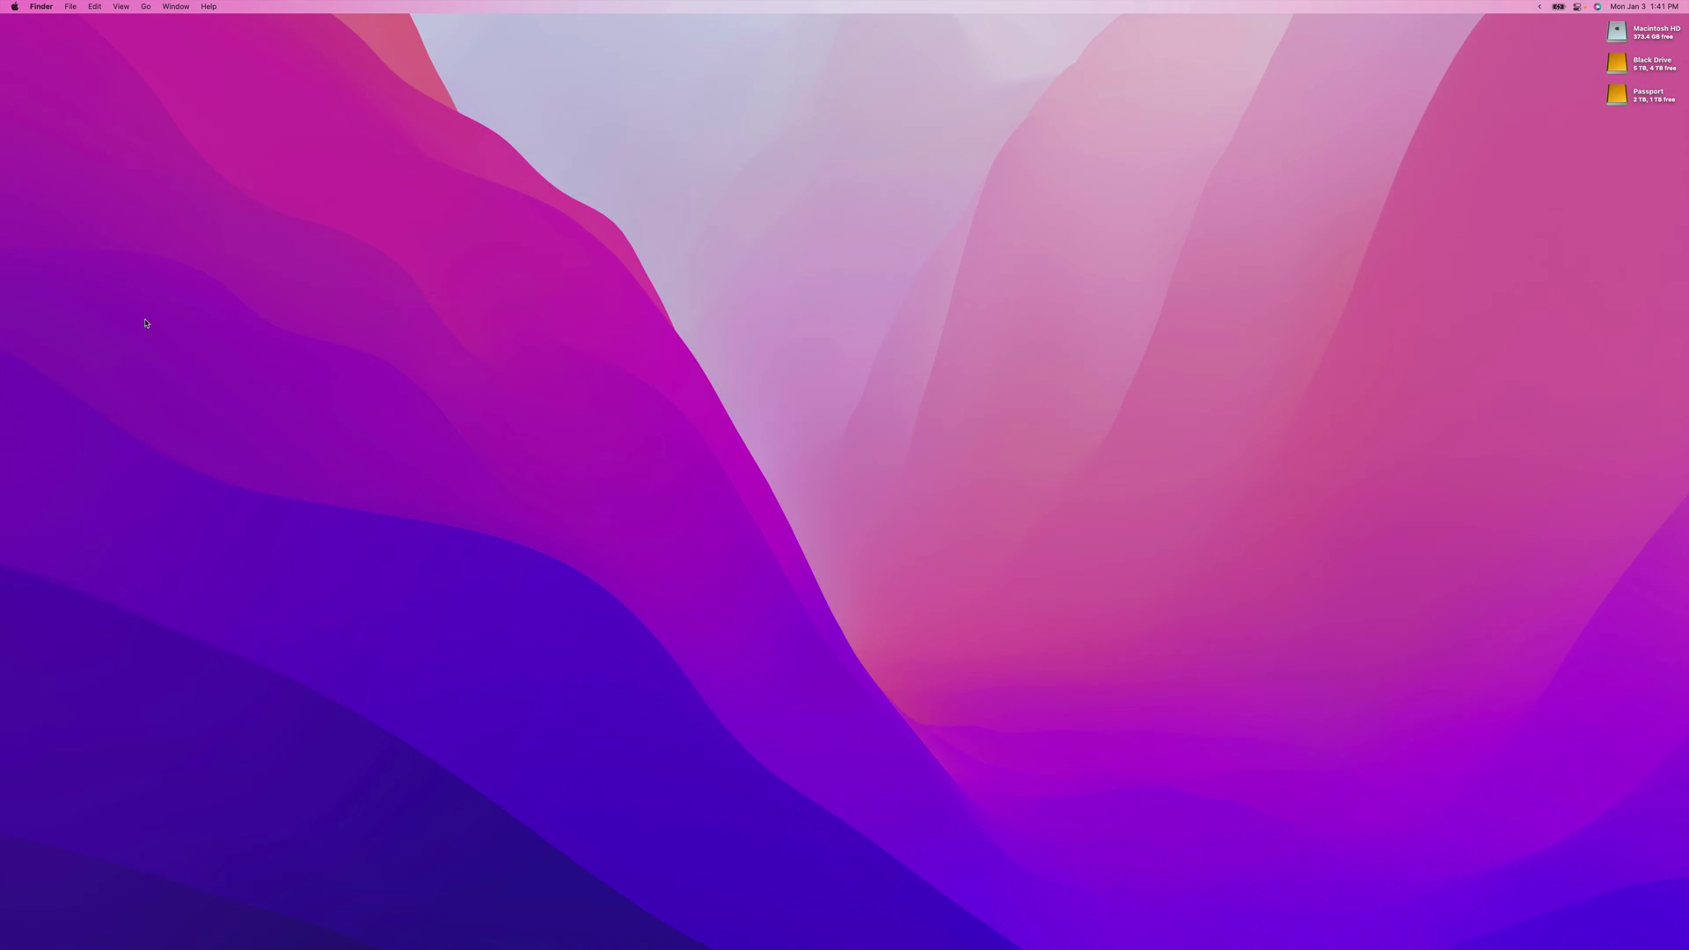
pyautogui.click(10, 308)
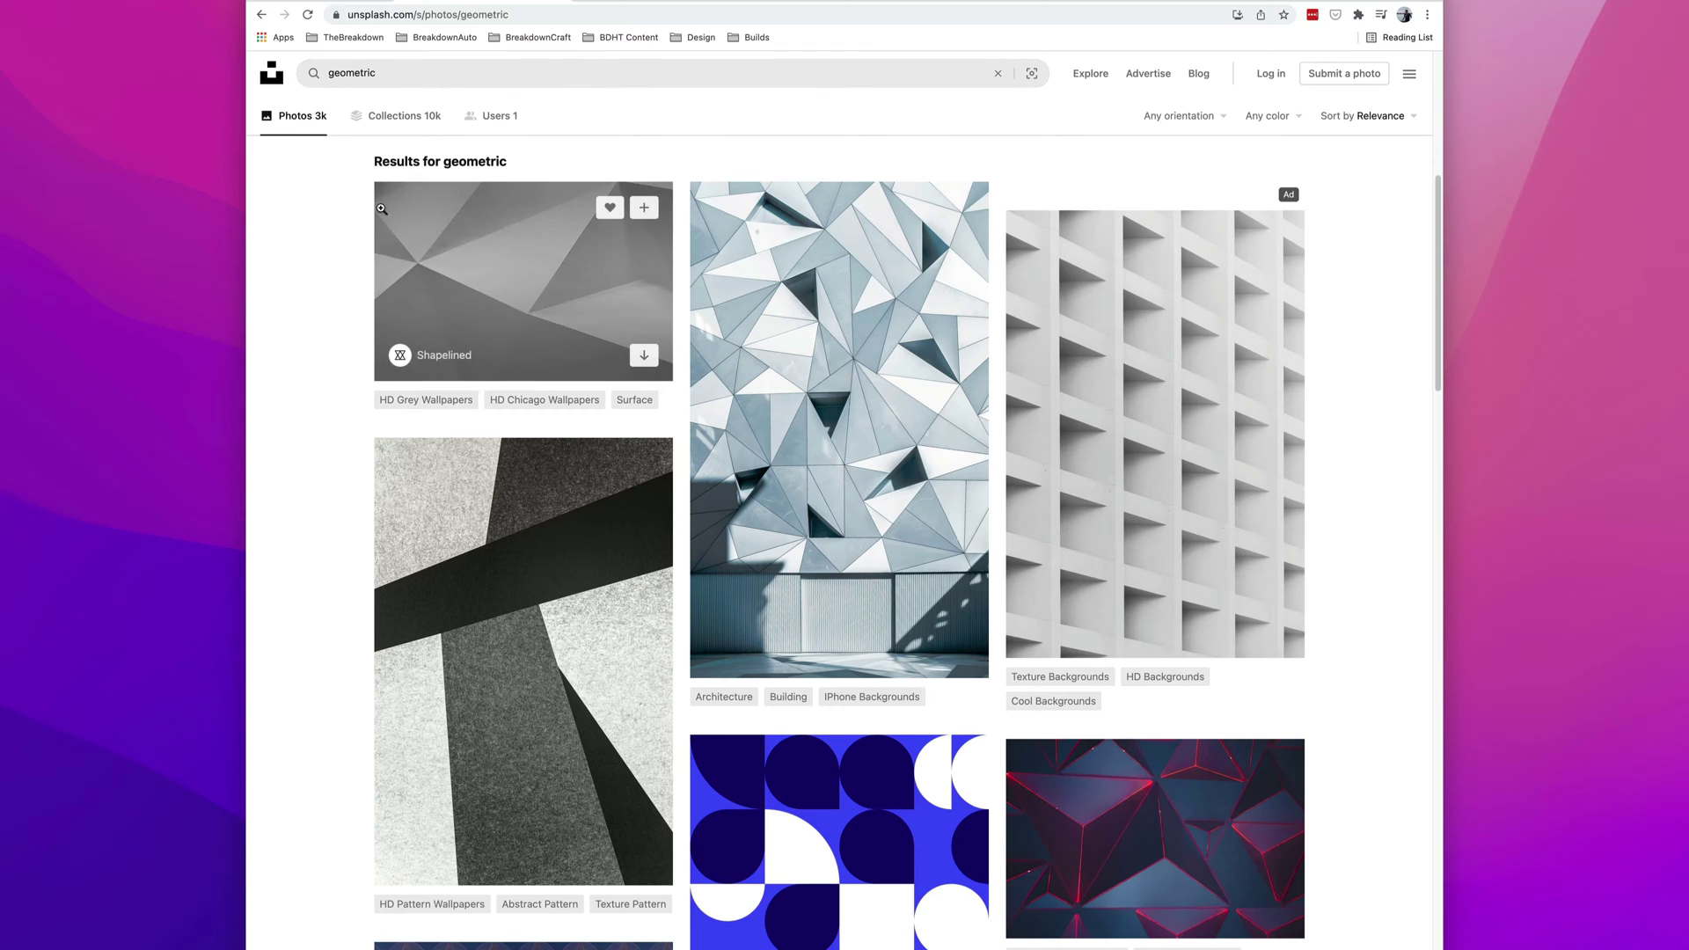
pyautogui.scroll(-7, 334, 231)
pyautogui.scroll(-5, 335, 230)
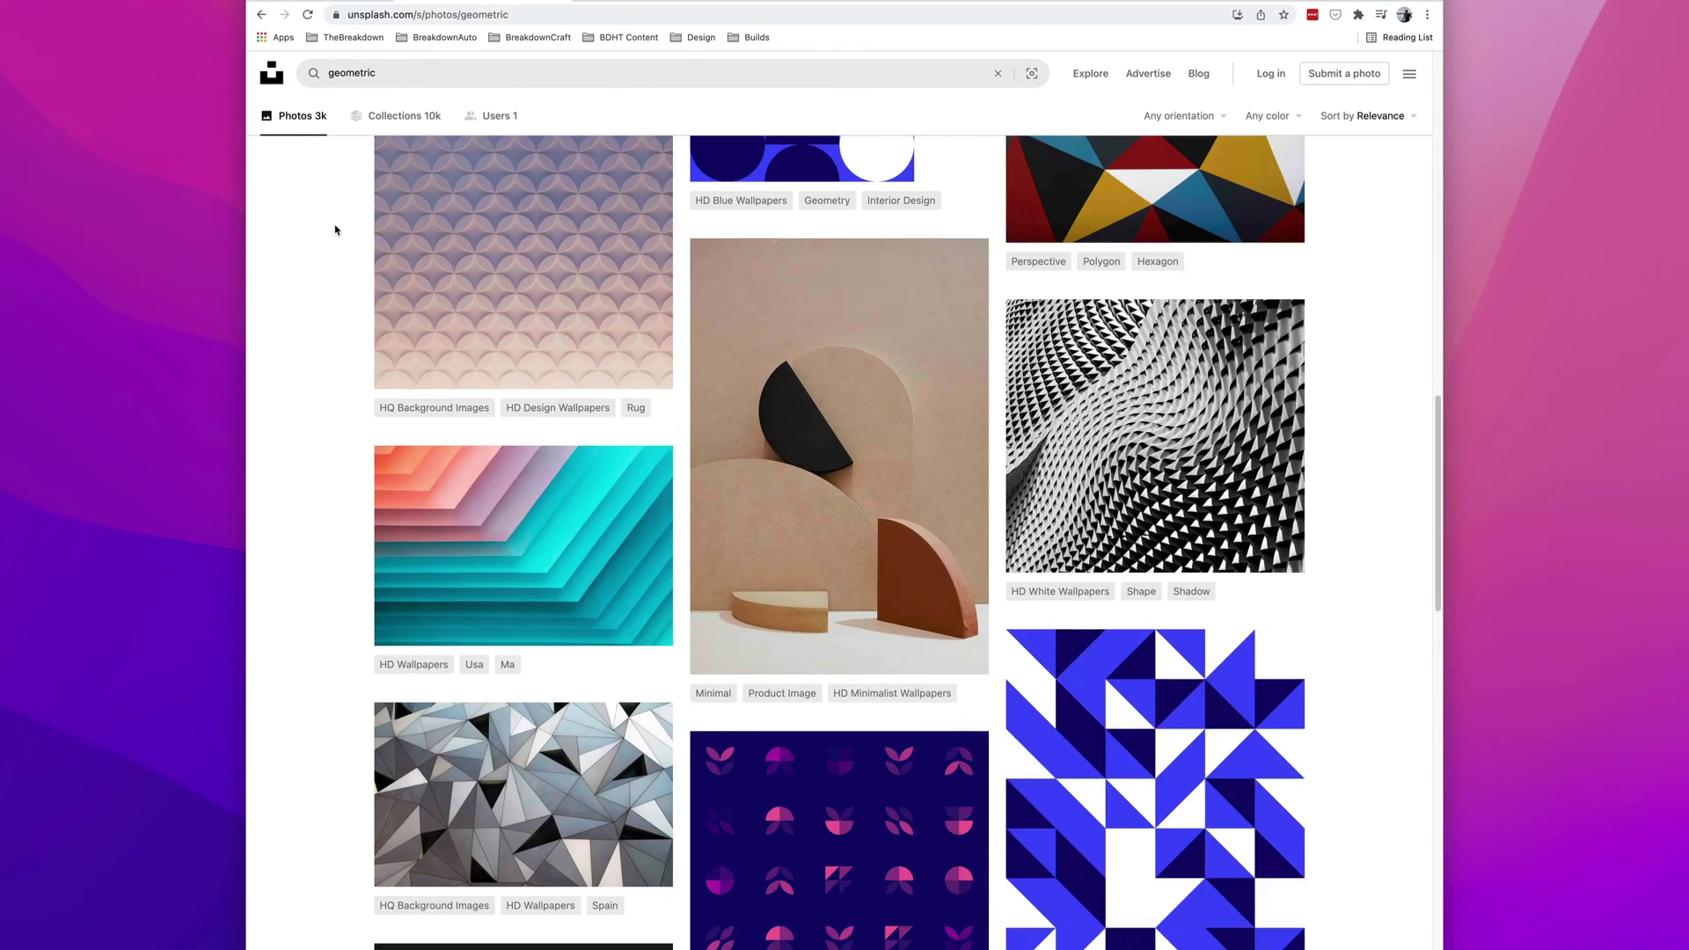
# Download the teal layered geometric photo at Original Size (5884x3946).
pyautogui.click(536, 501)
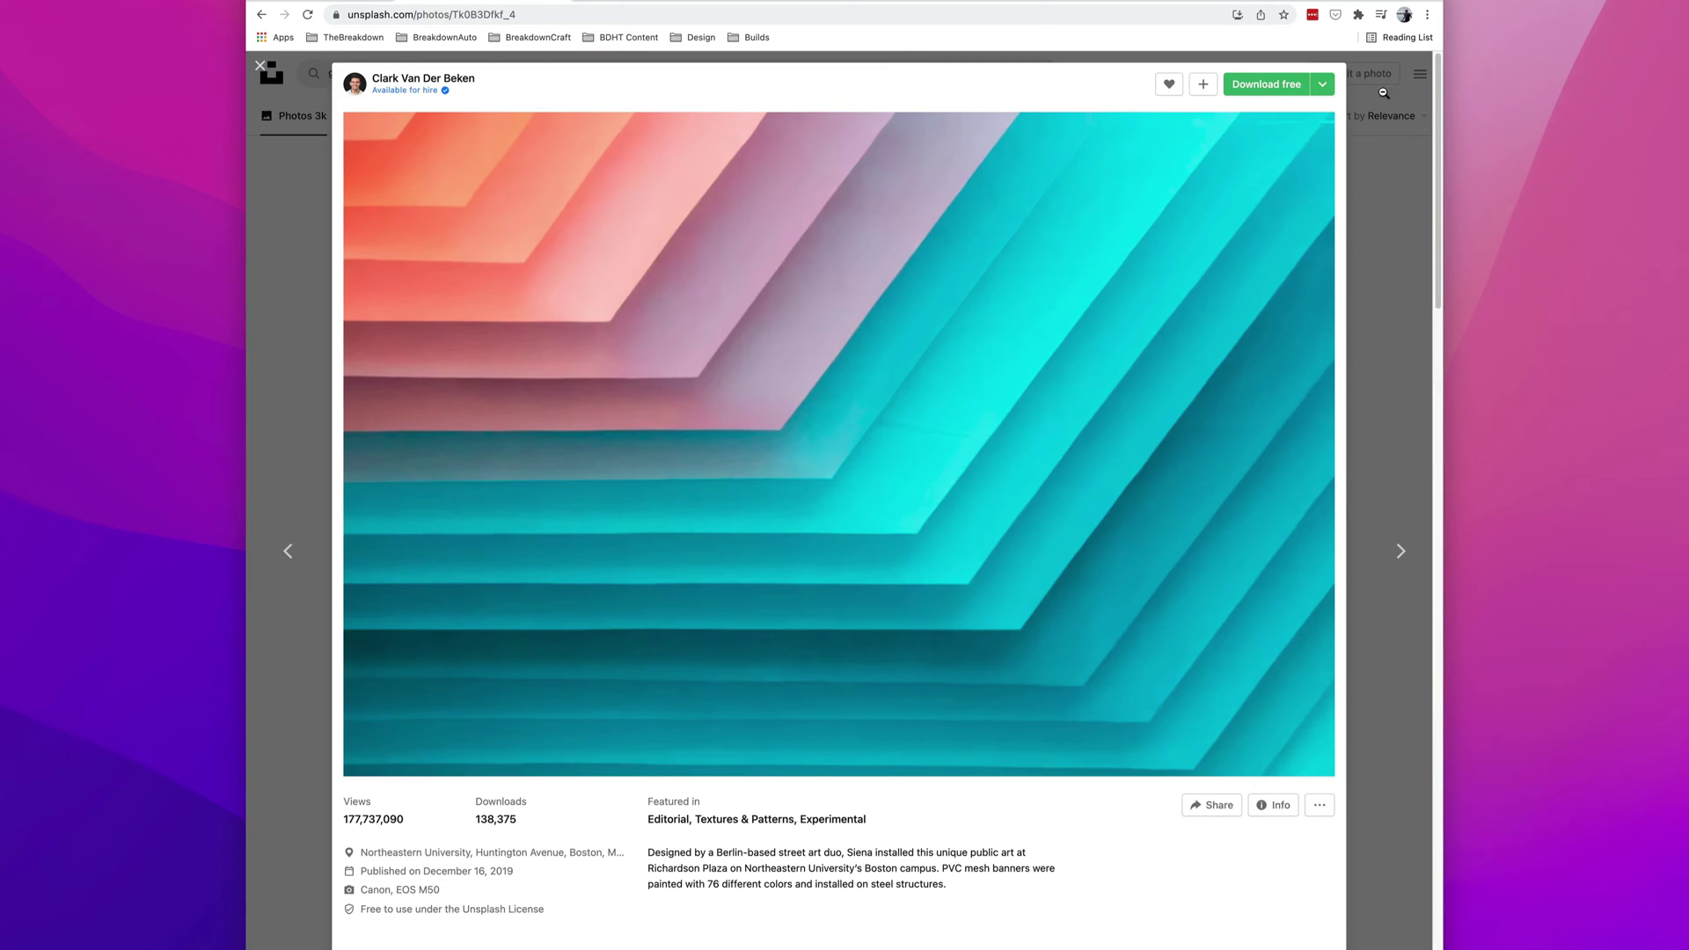
pyautogui.click(1323, 84)
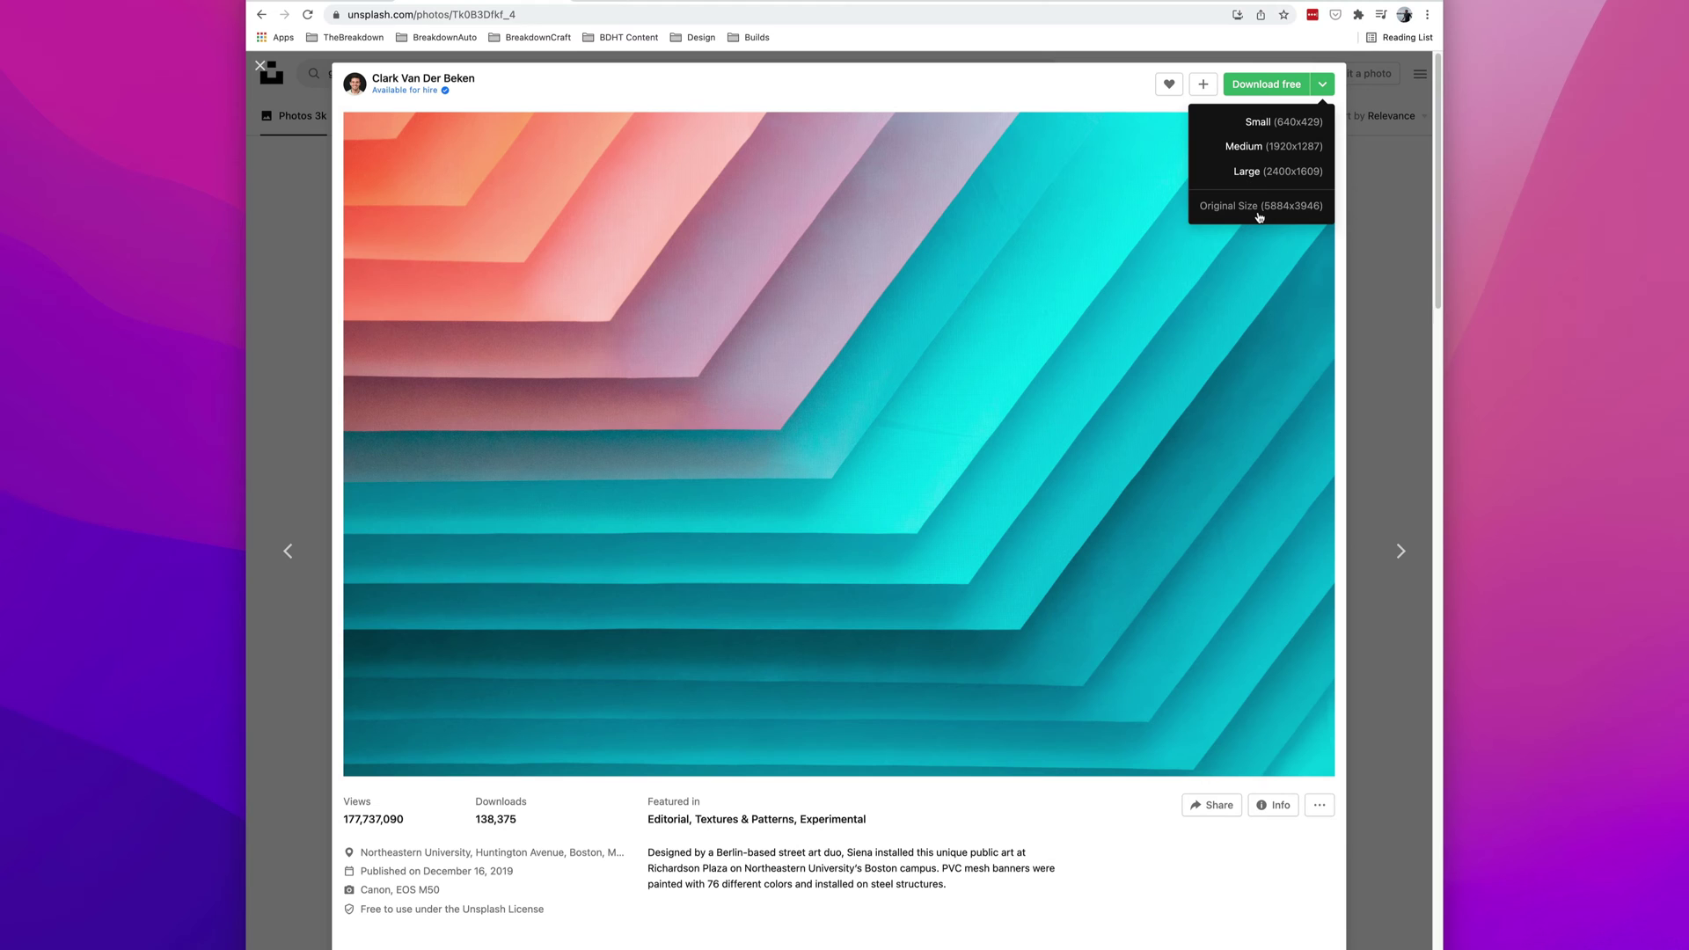
pyautogui.click(1260, 207)
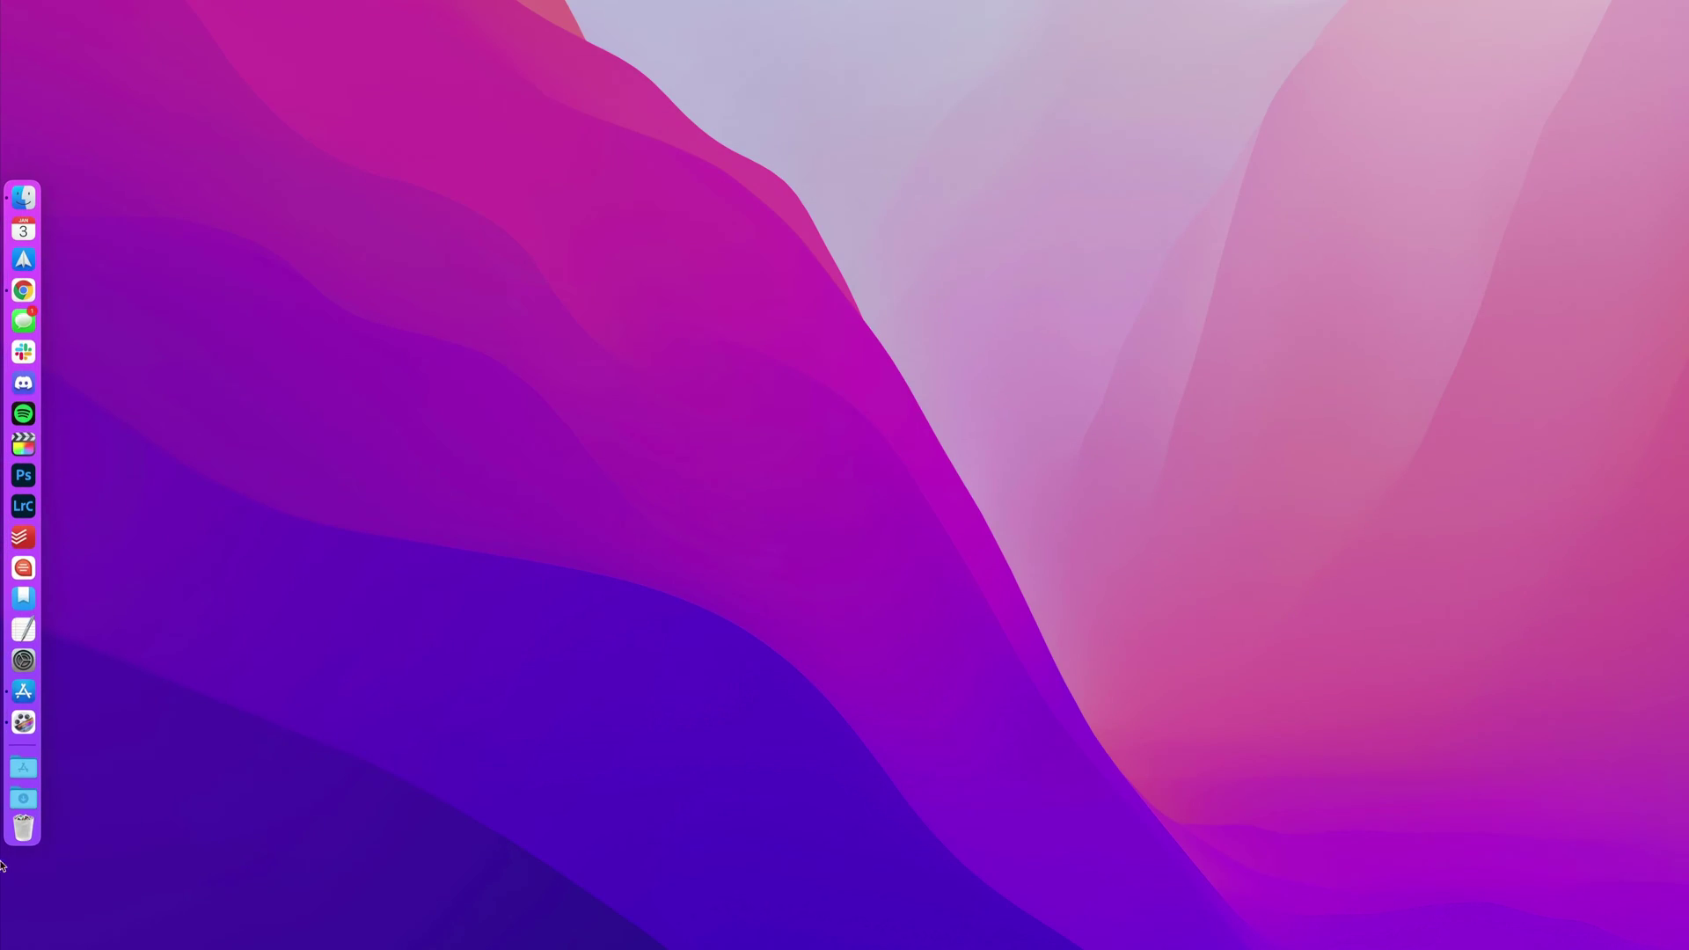
# Show Downloads in one Finder window and the Wallpapers folder in a second window.
pyautogui.click(23, 798)
pyautogui.click(203, 796)
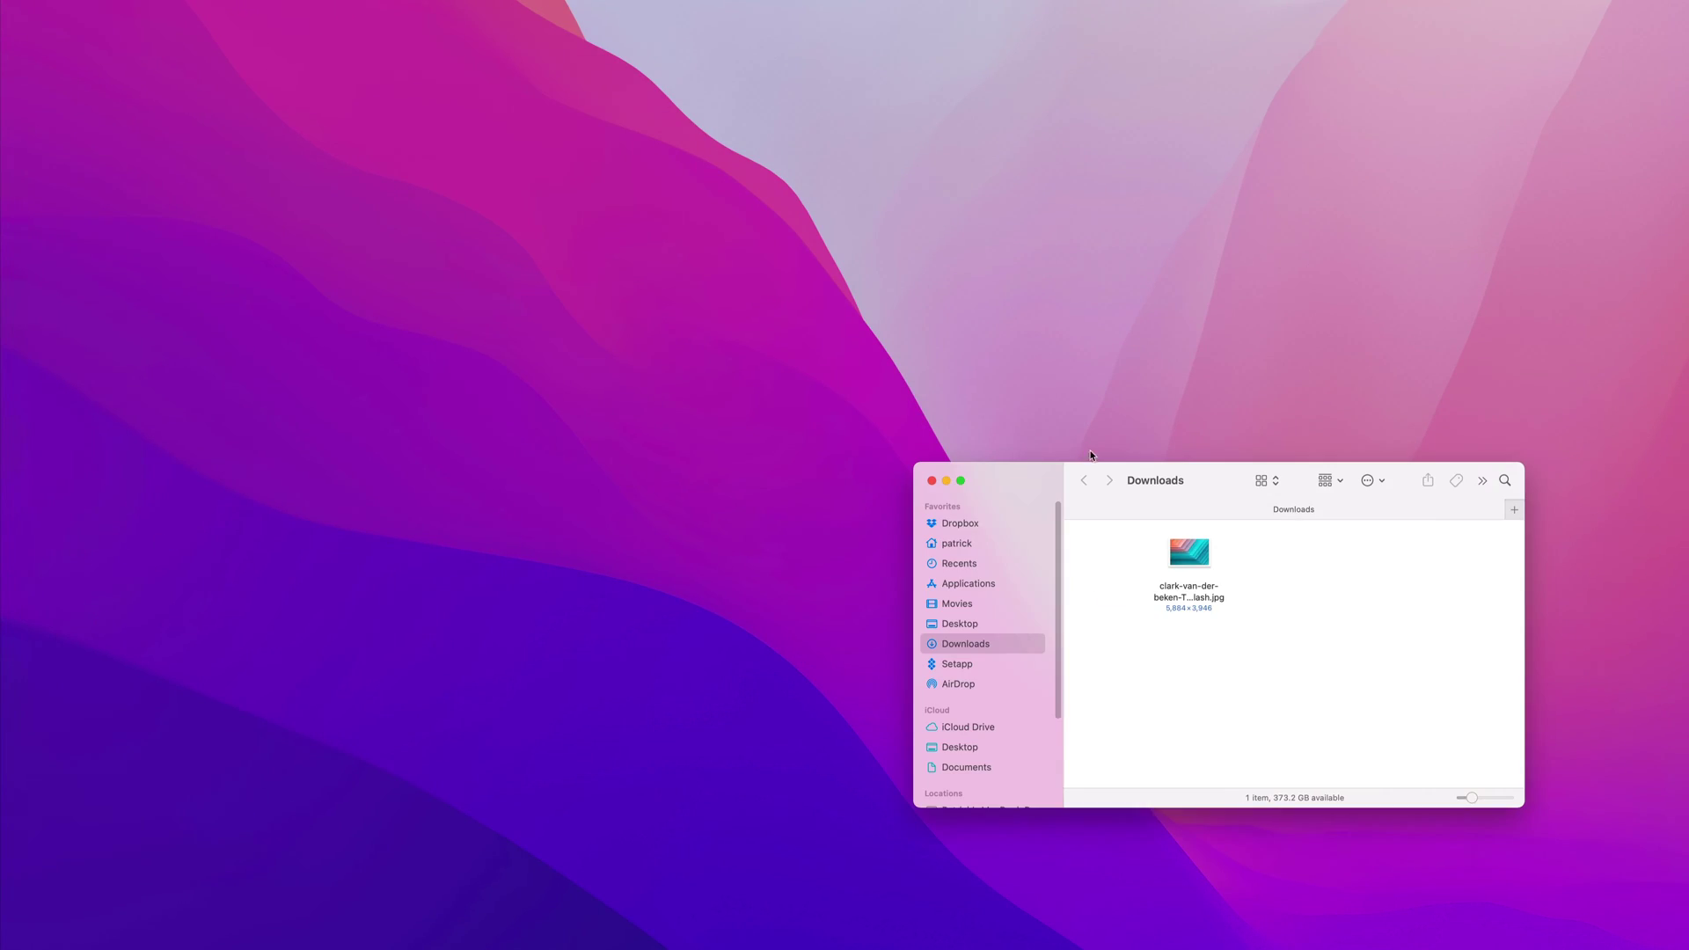
pyautogui.press('super+n')
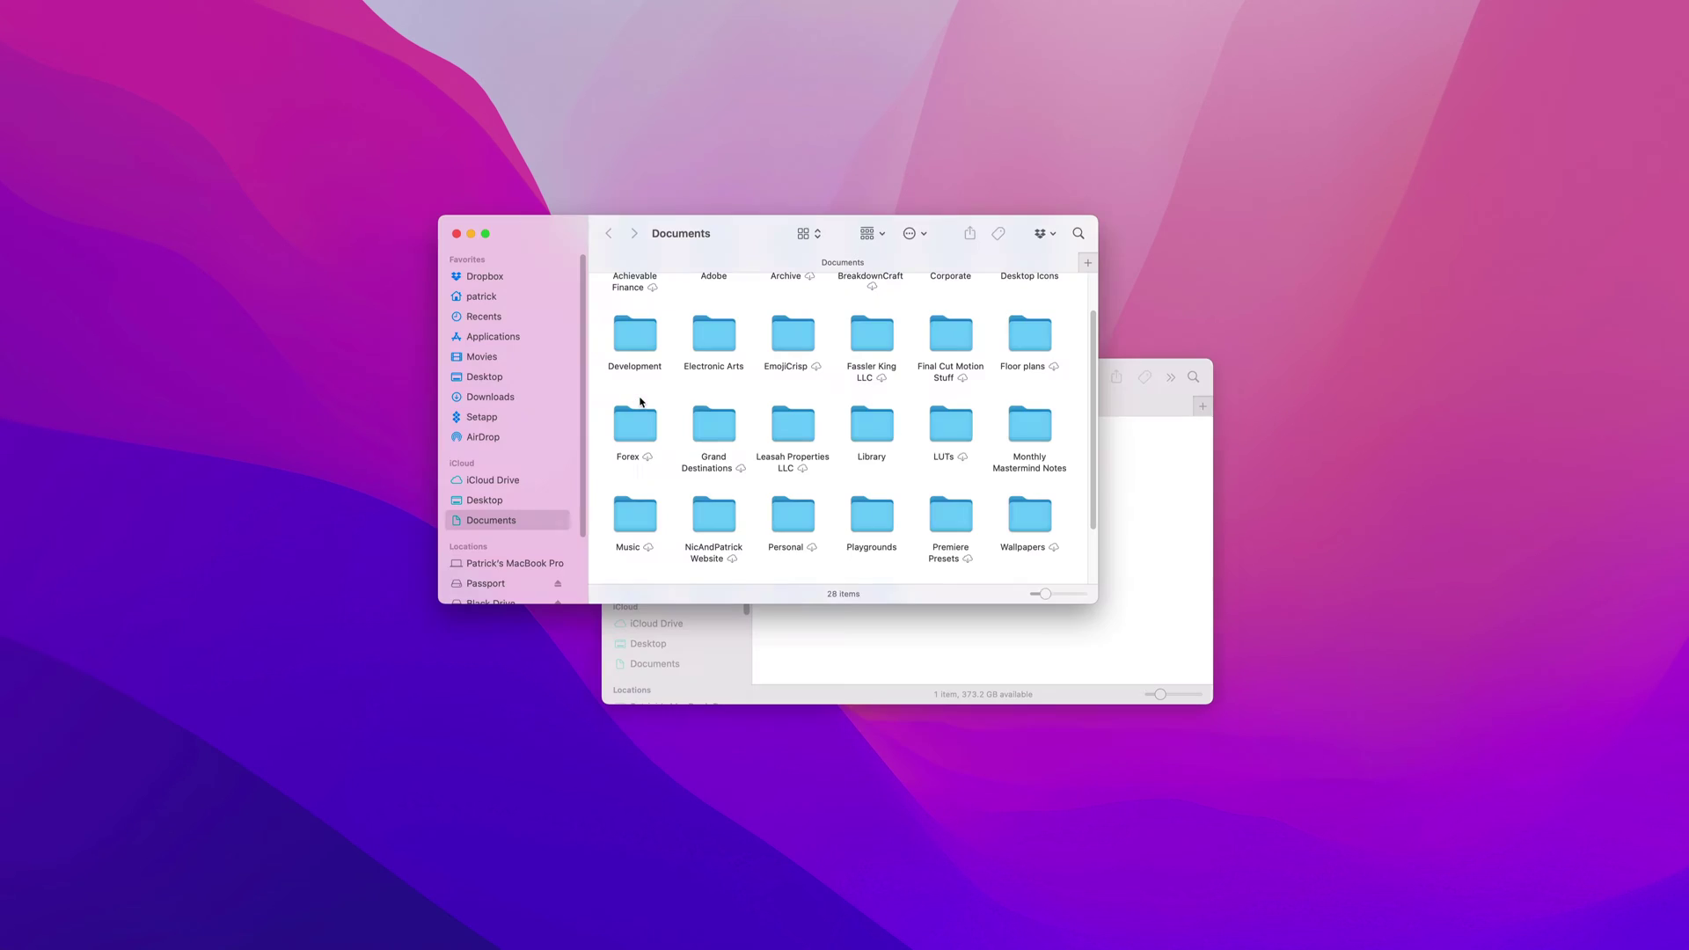
pyautogui.rightClick(1062, 511)
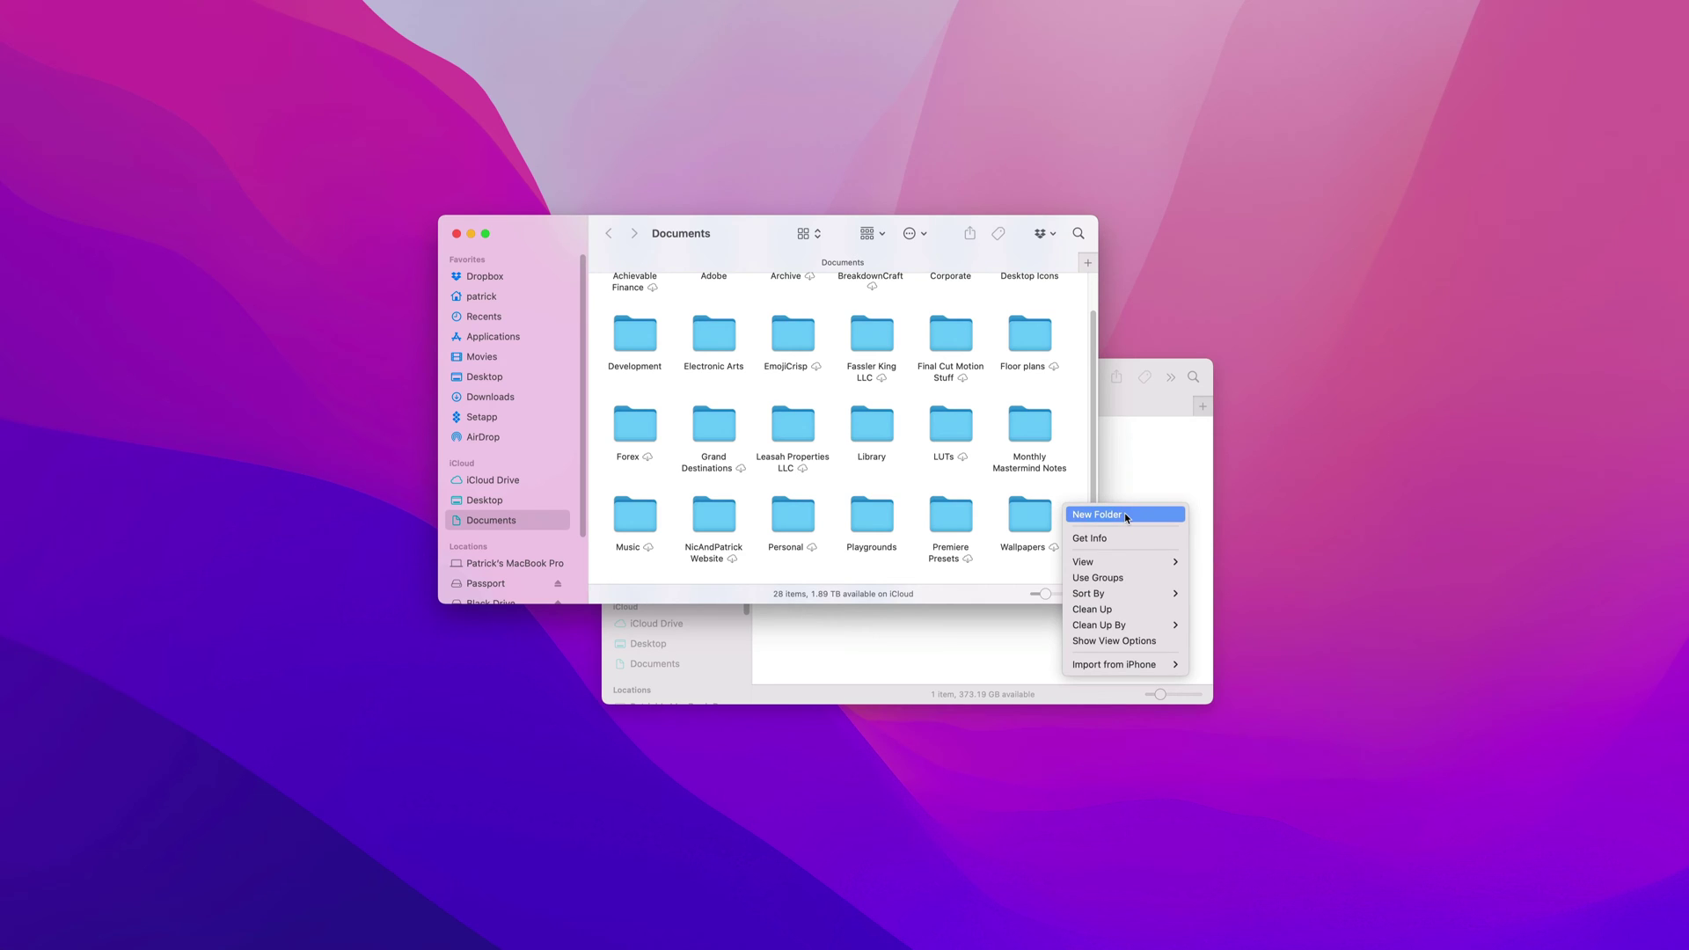
pyautogui.click(1025, 521)
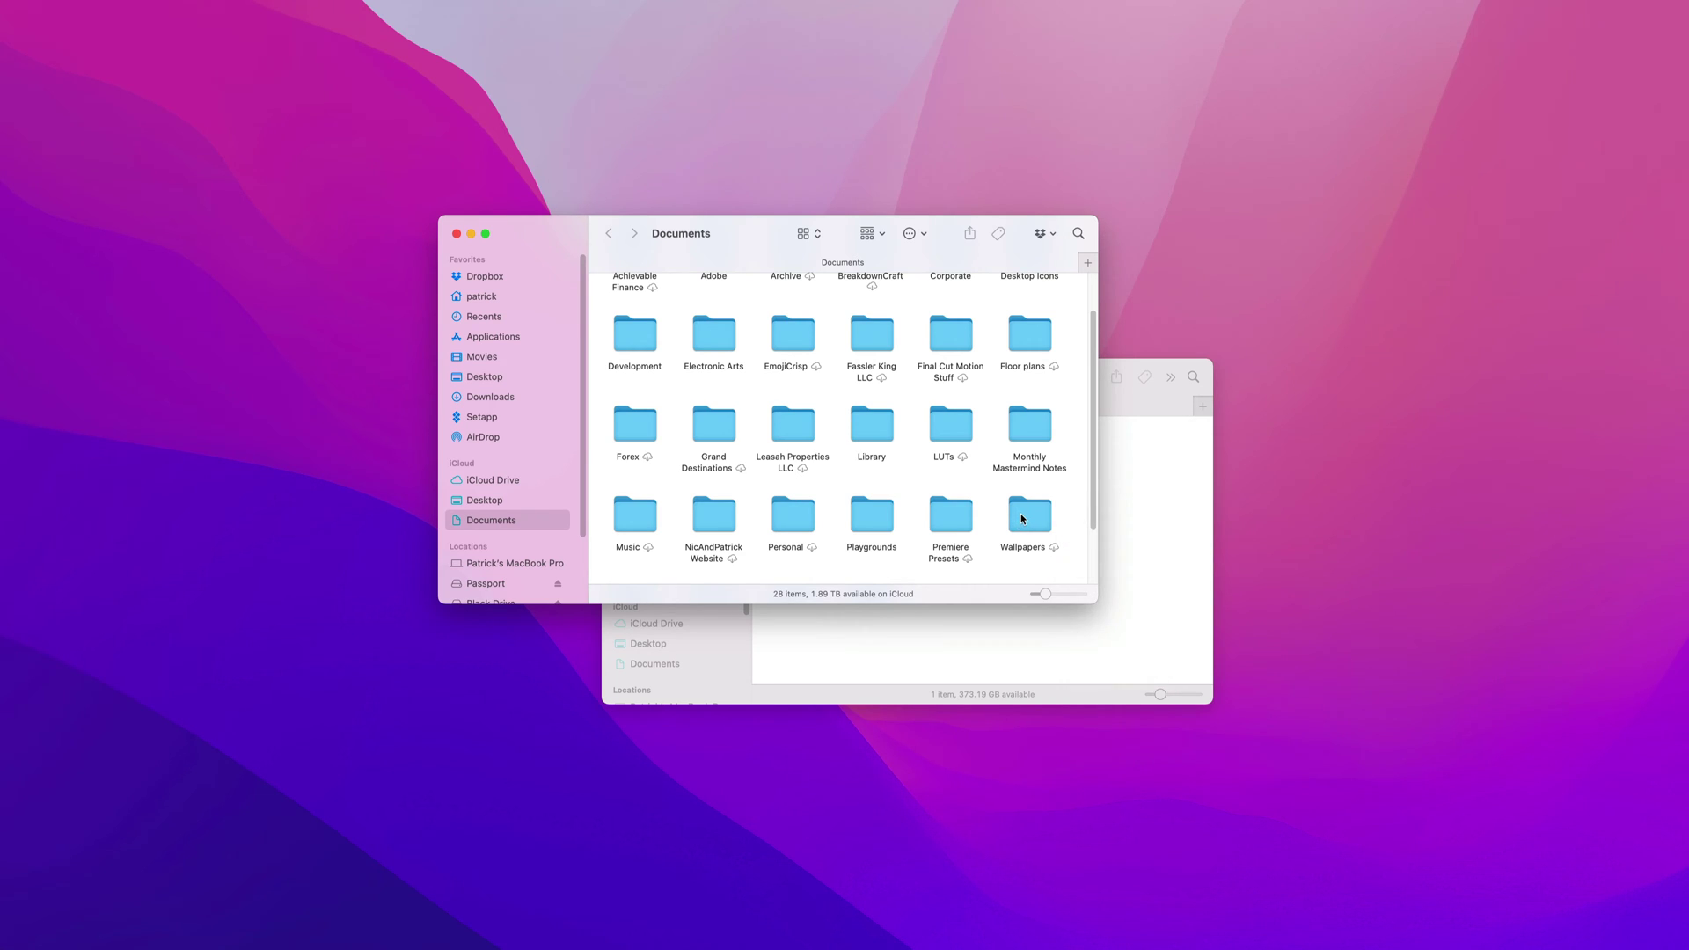
pyautogui.doubleClick(1023, 517)
pyautogui.click(1103, 528)
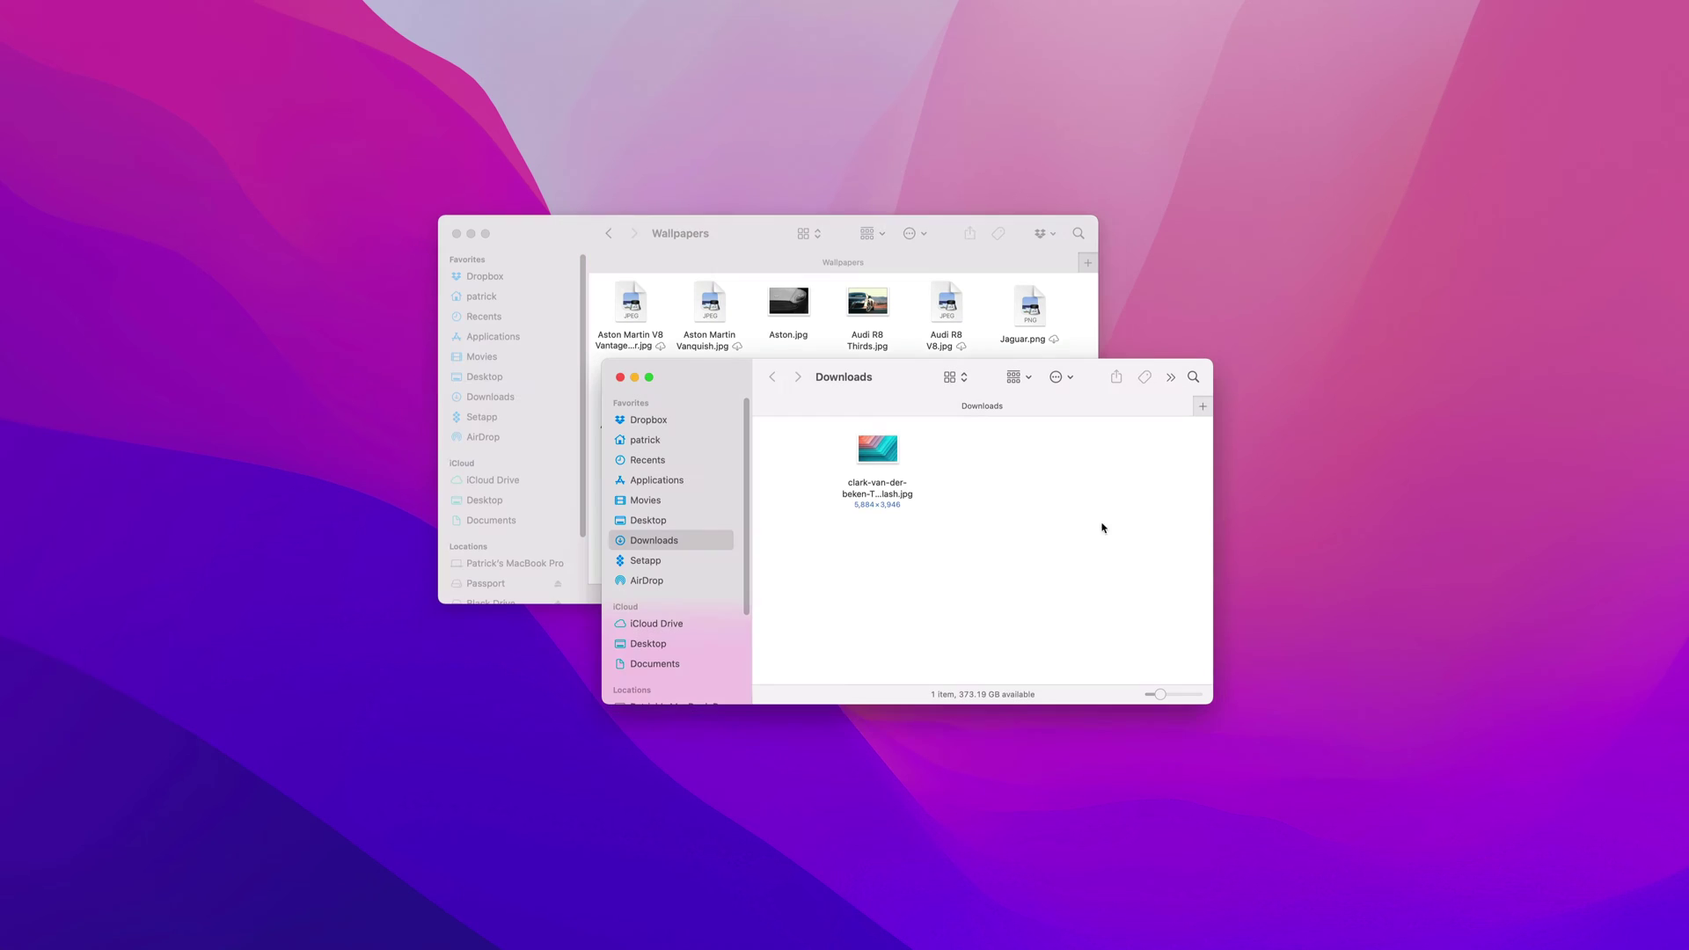
# Move the striped image from Downloads into Wallpapers and clean up that folder by name.
pyautogui.moveTo(863, 466); pyautogui.dragTo(880, 296)
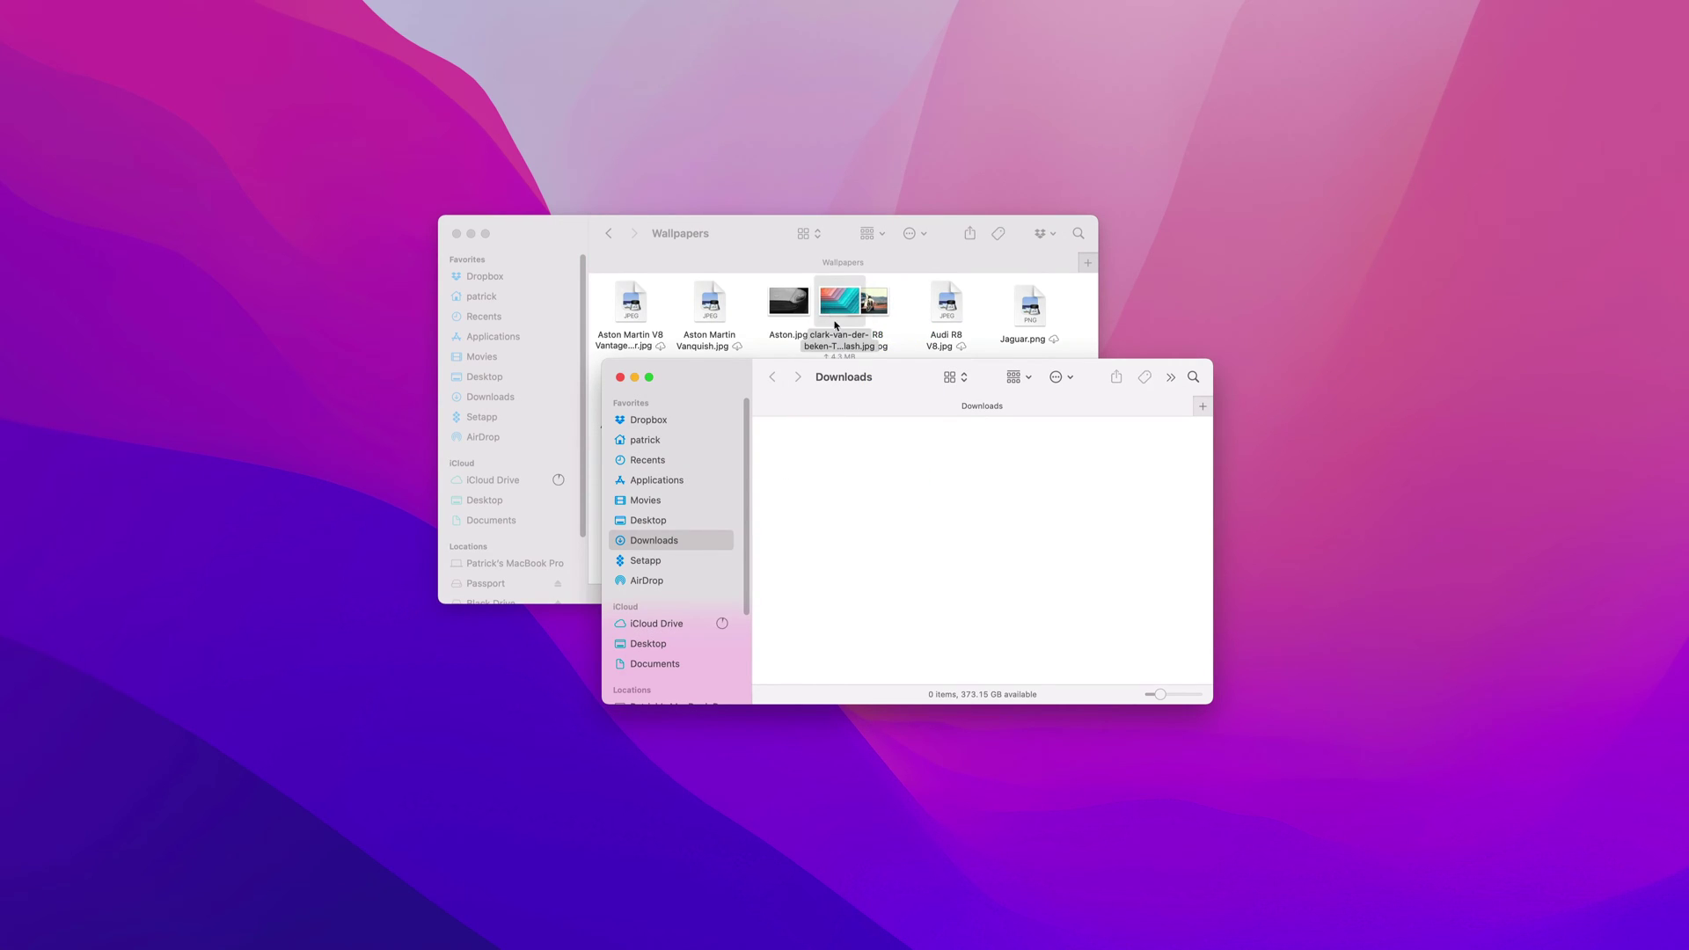
pyautogui.click(909, 304)
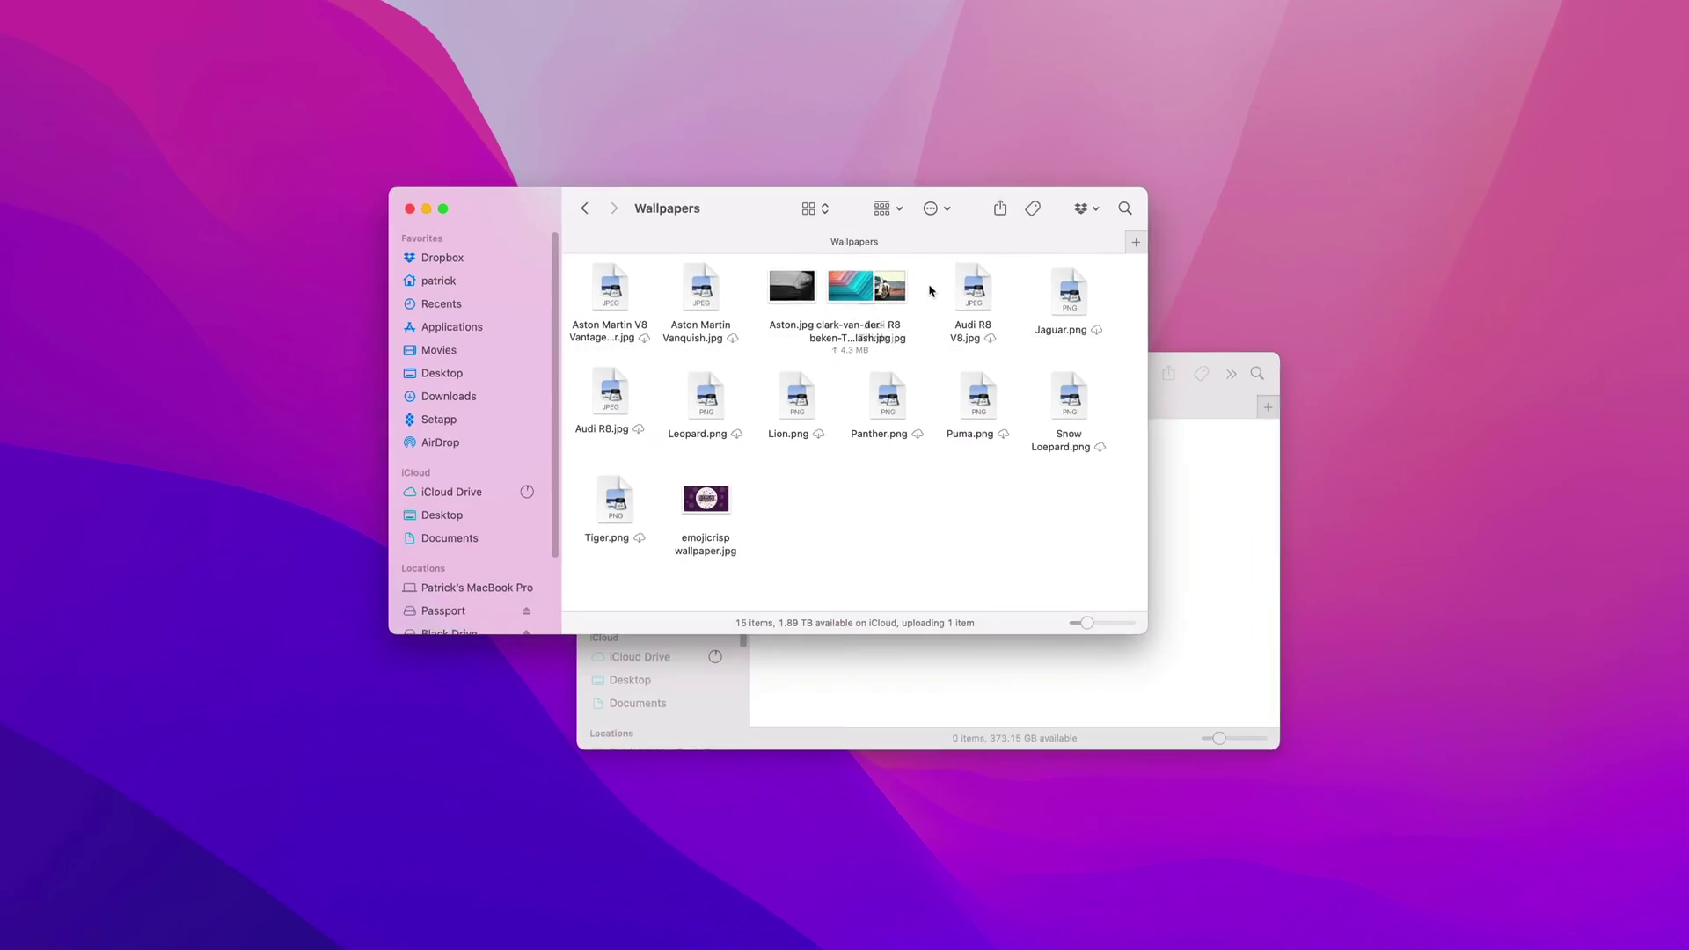
pyautogui.rightClick(930, 290)
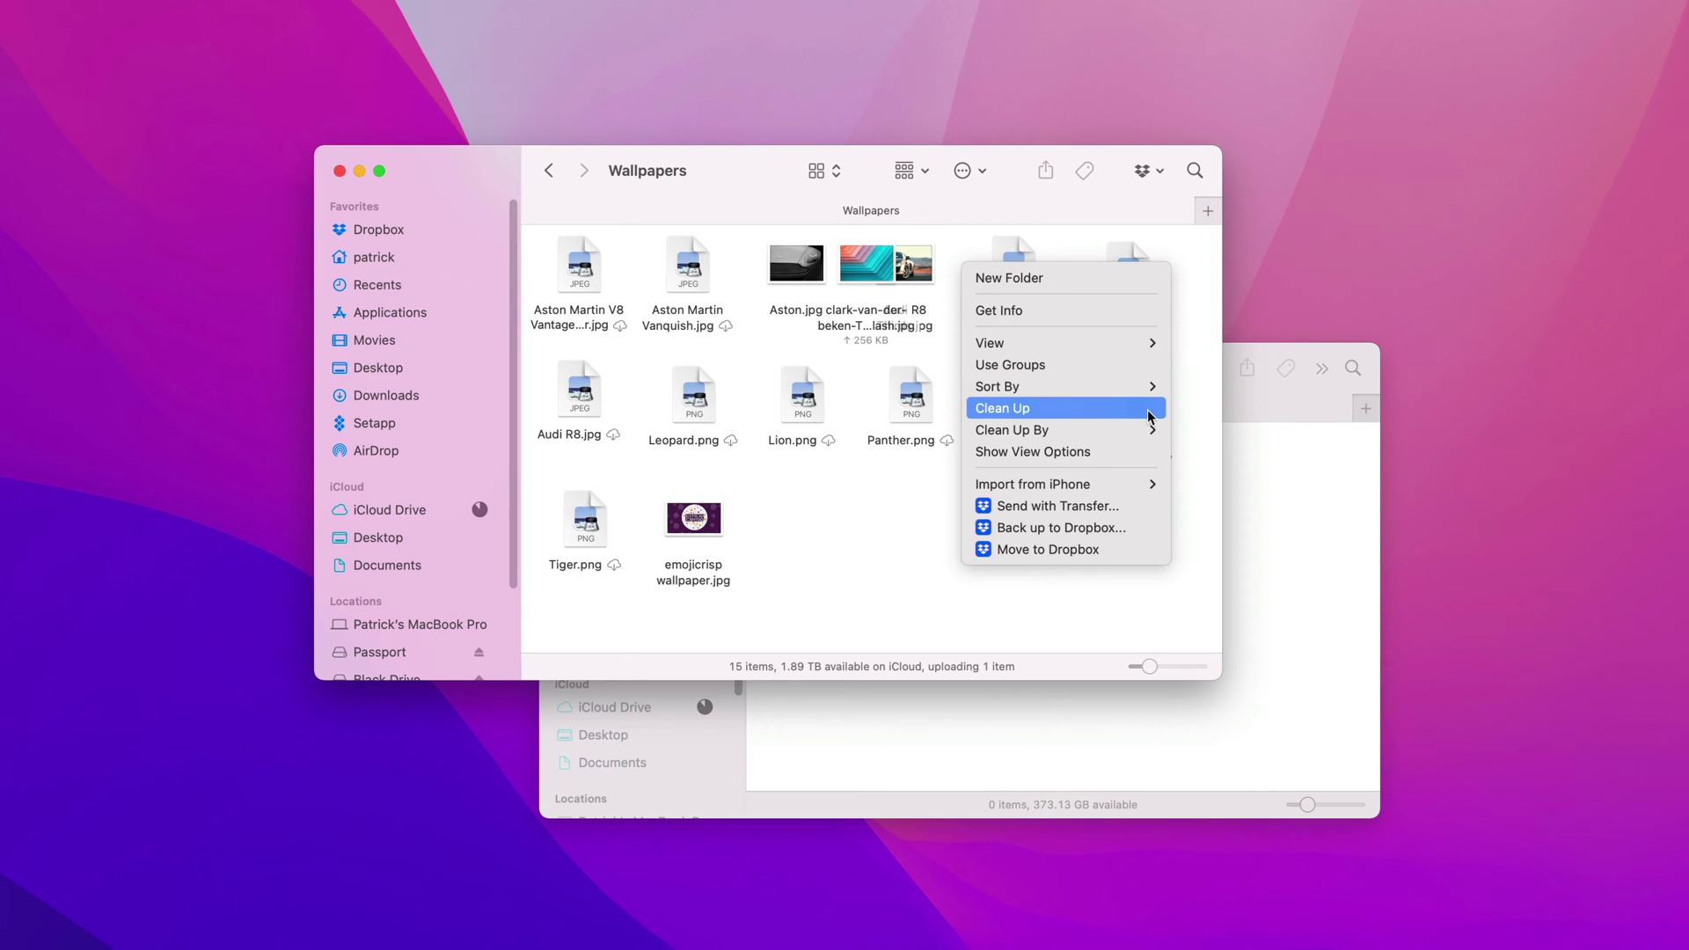
pyautogui.moveTo(1012, 429)
pyautogui.click(1195, 431)
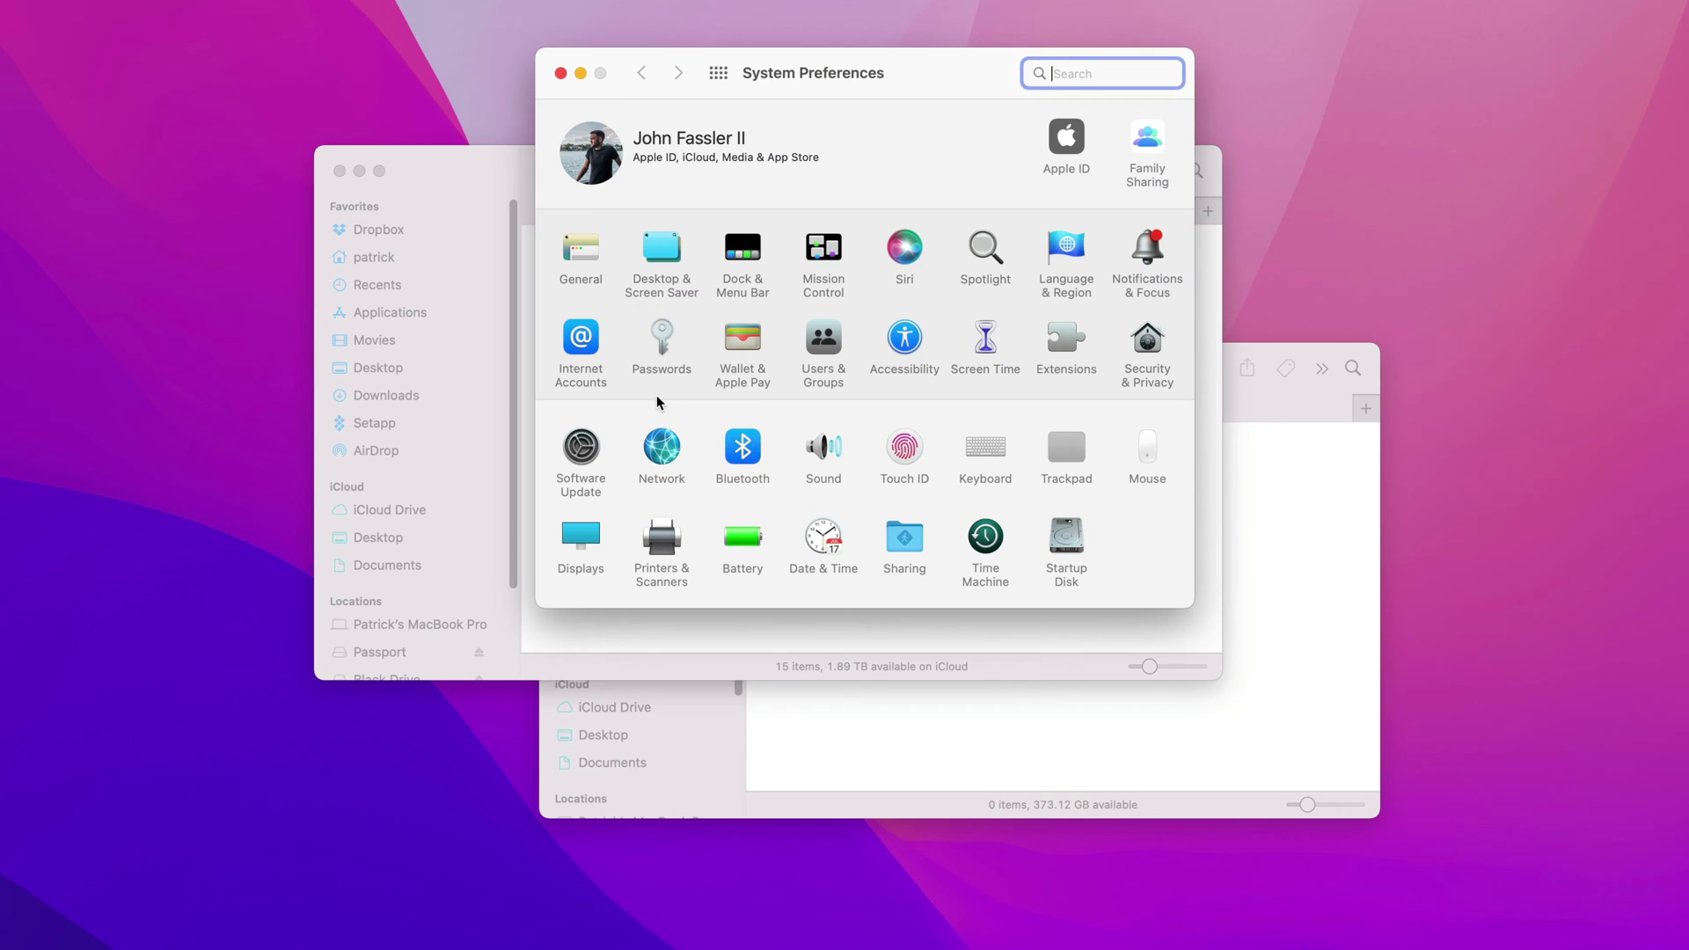
# Set the teal-and-coral striped image, third in the Wallpapers folder, as the desktop picture.
pyautogui.click(652, 269)
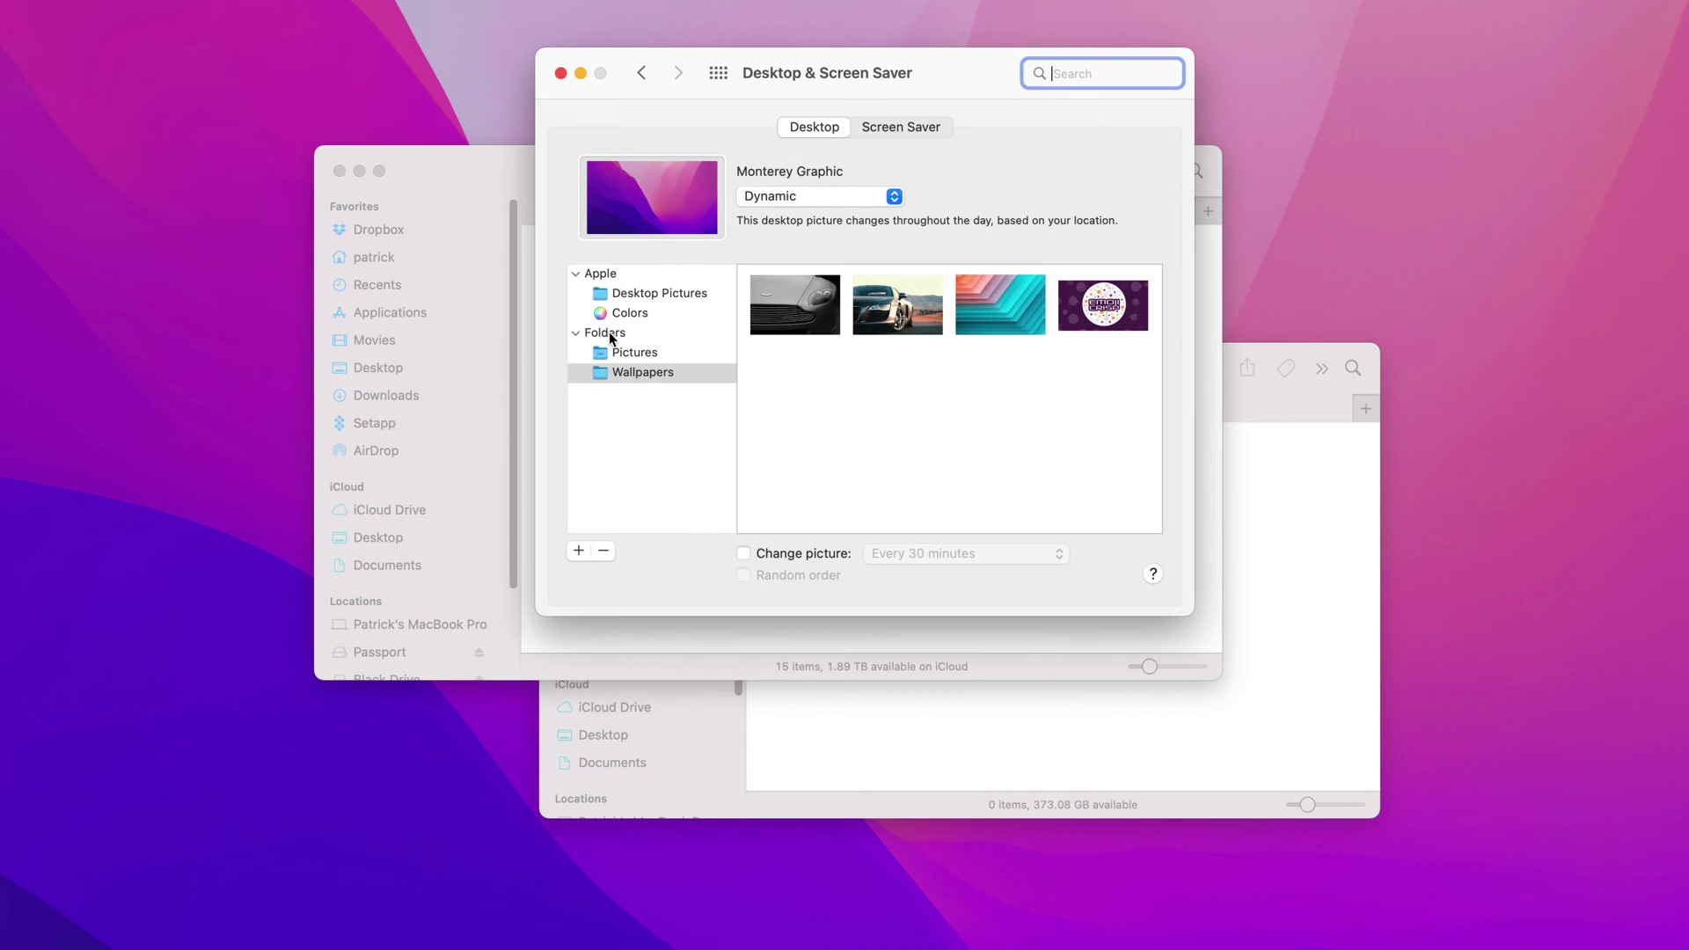
pyautogui.click(629, 475)
pyautogui.click(579, 551)
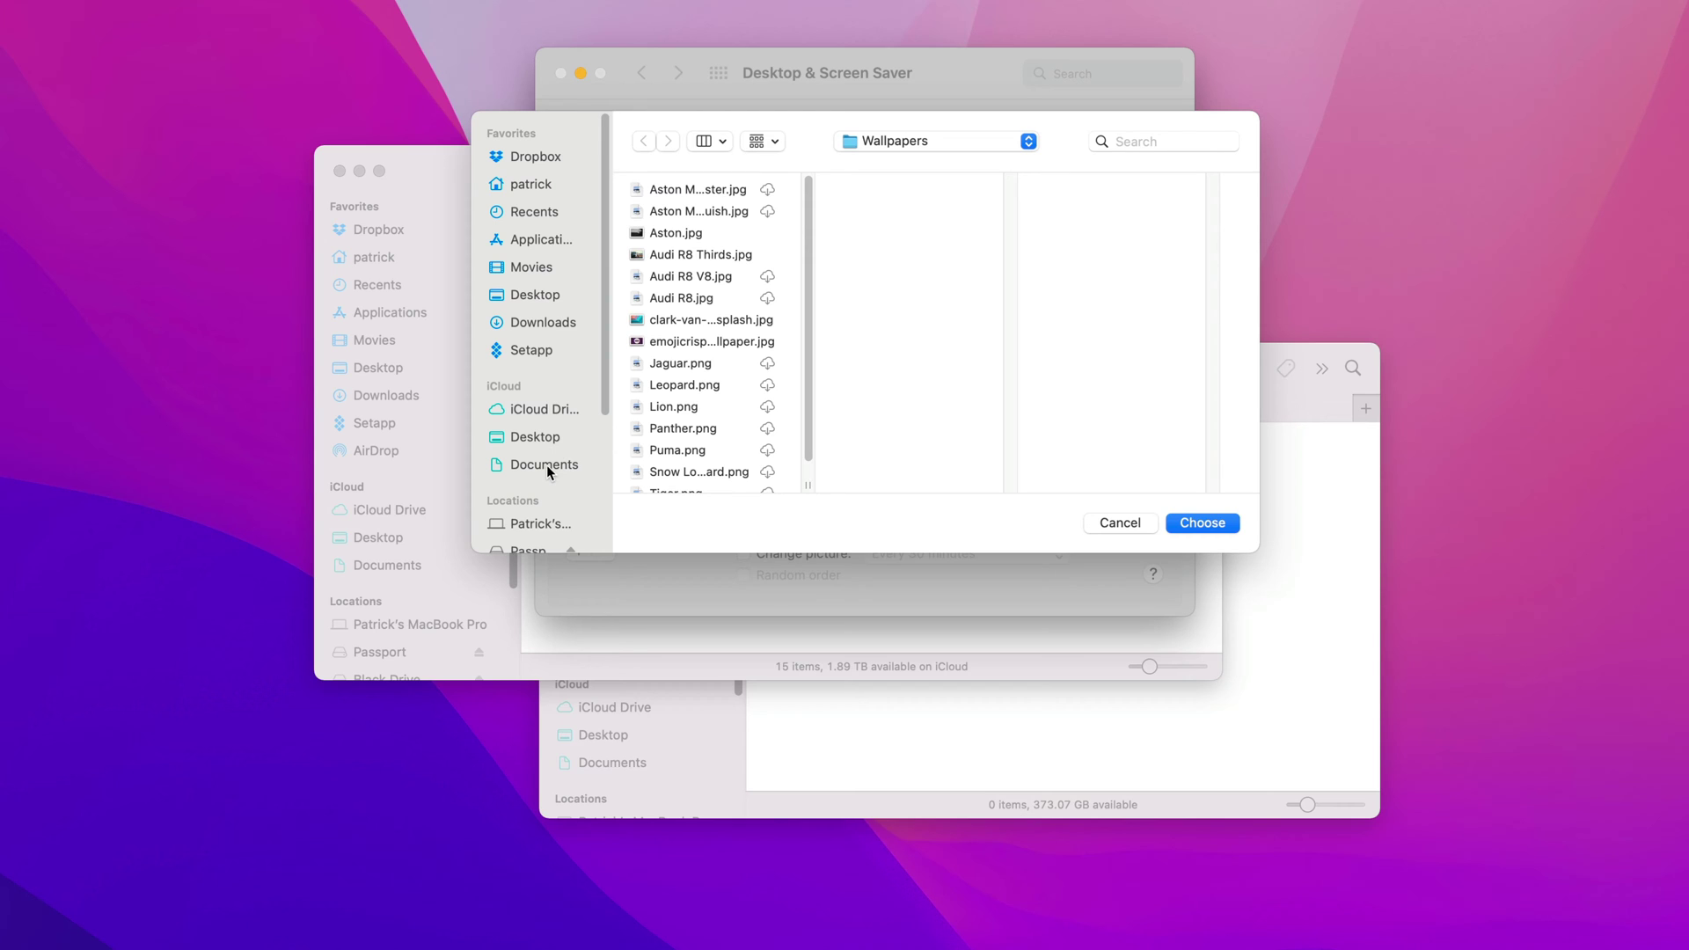
pyautogui.click(1131, 520)
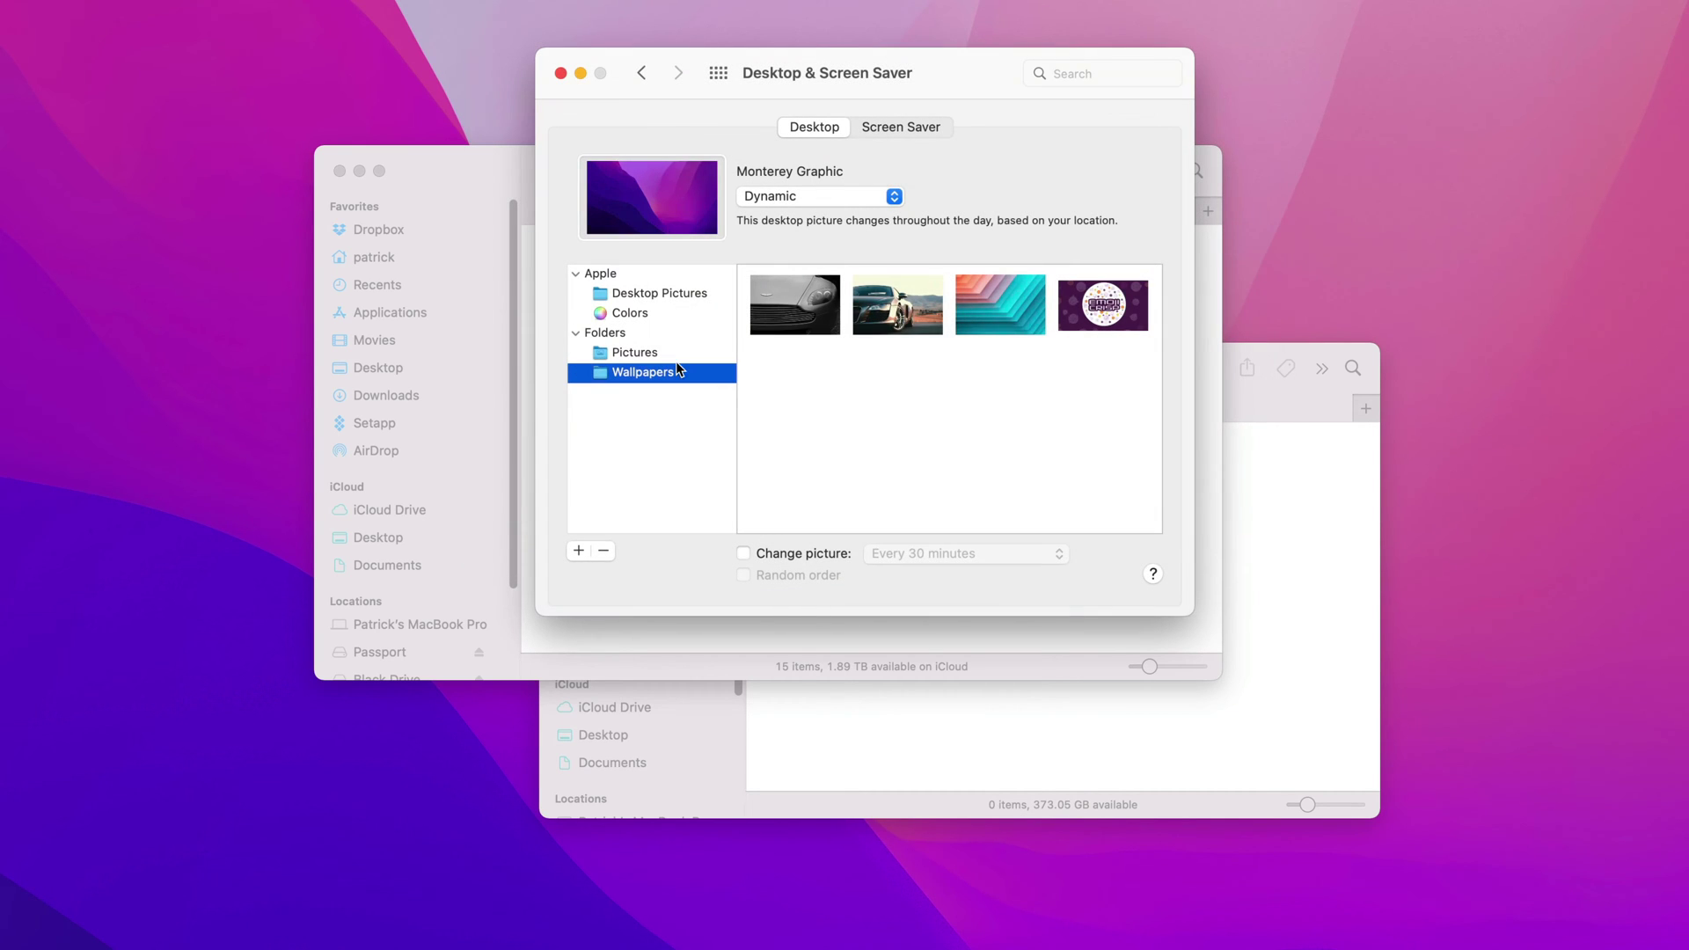
pyautogui.click(1000, 304)
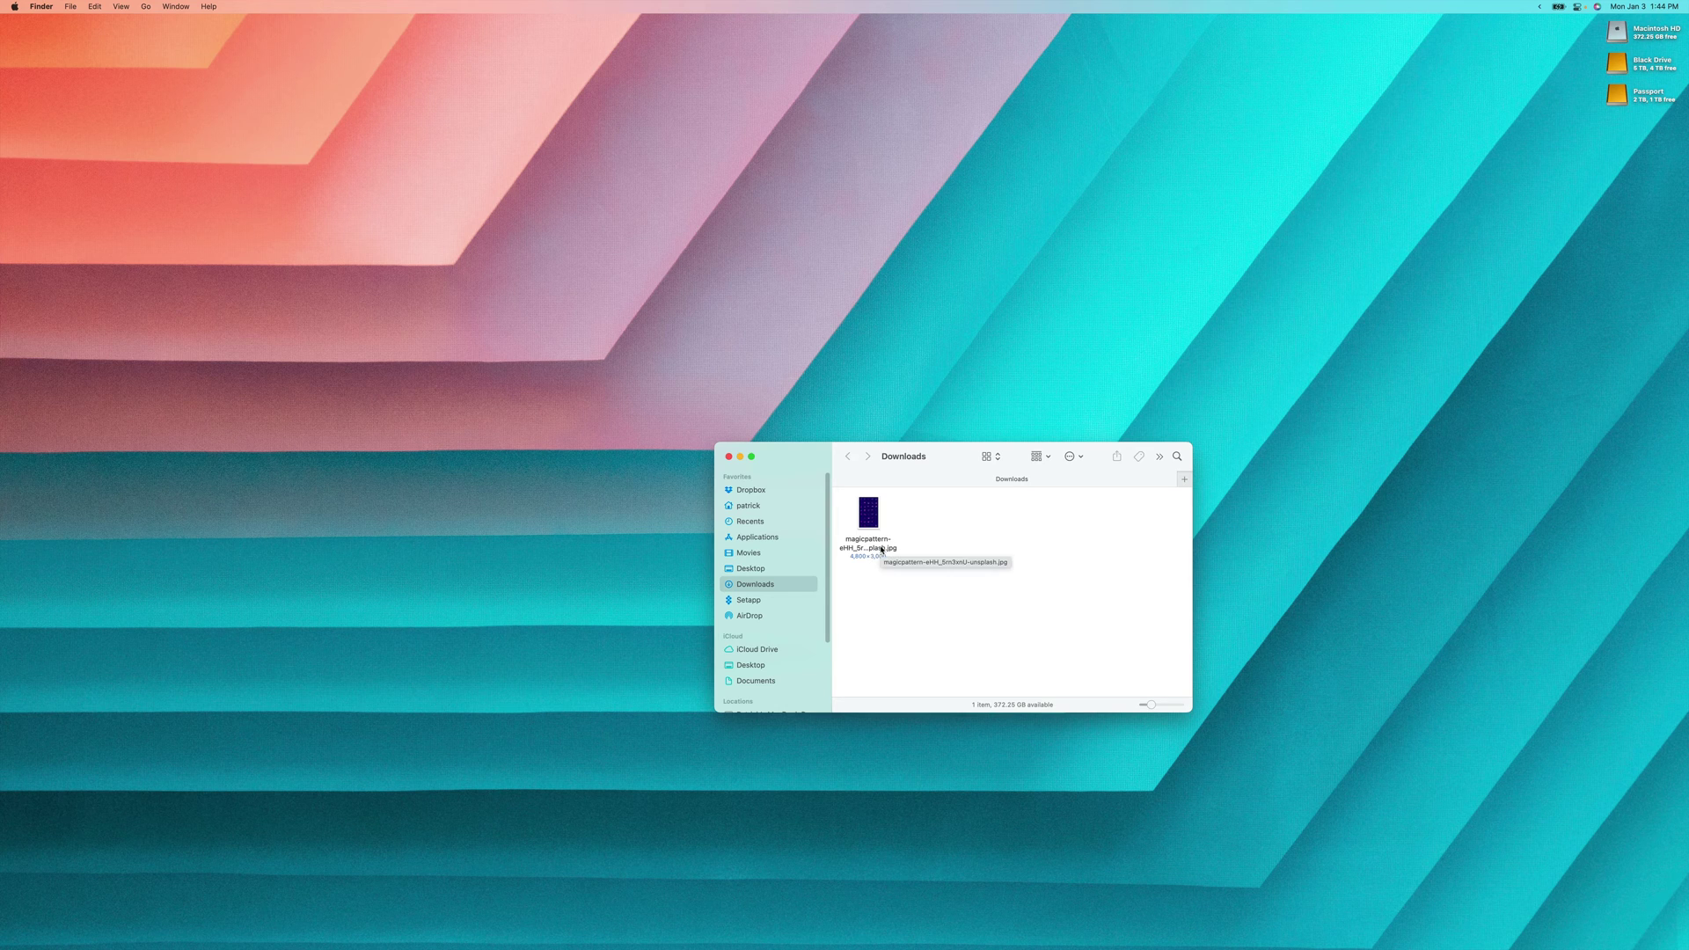
# Rotate the magicpattern image left in Preview, save it, and close its window.
pyautogui.doubleClick(882, 550)
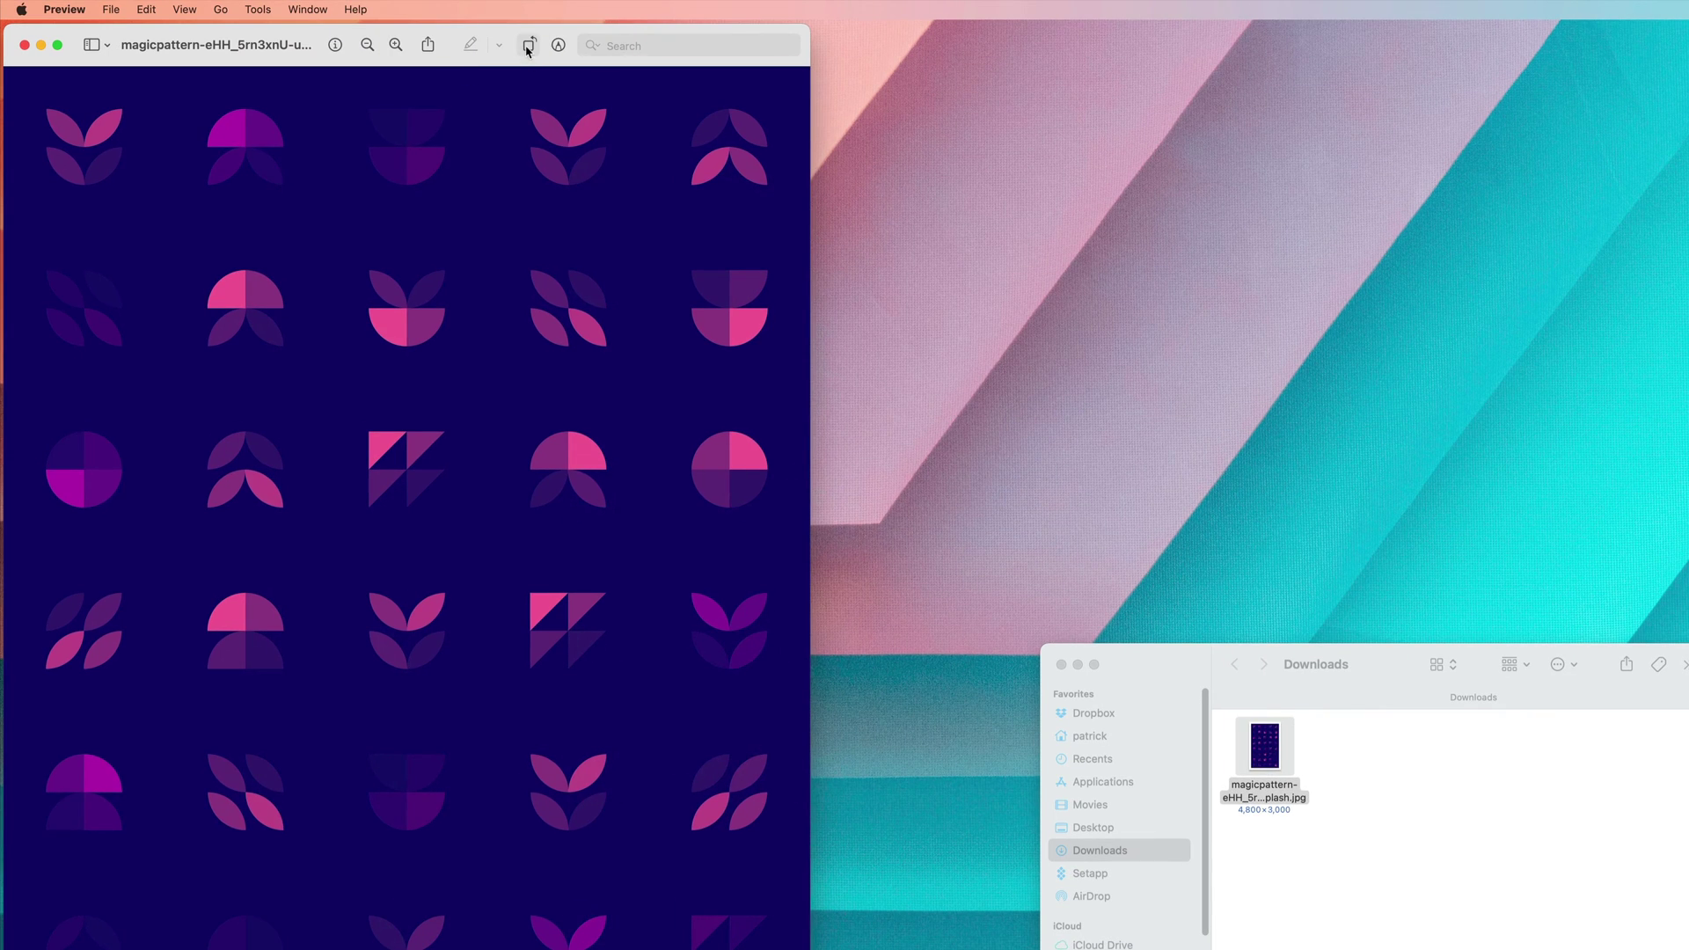
pyautogui.click(506, 44)
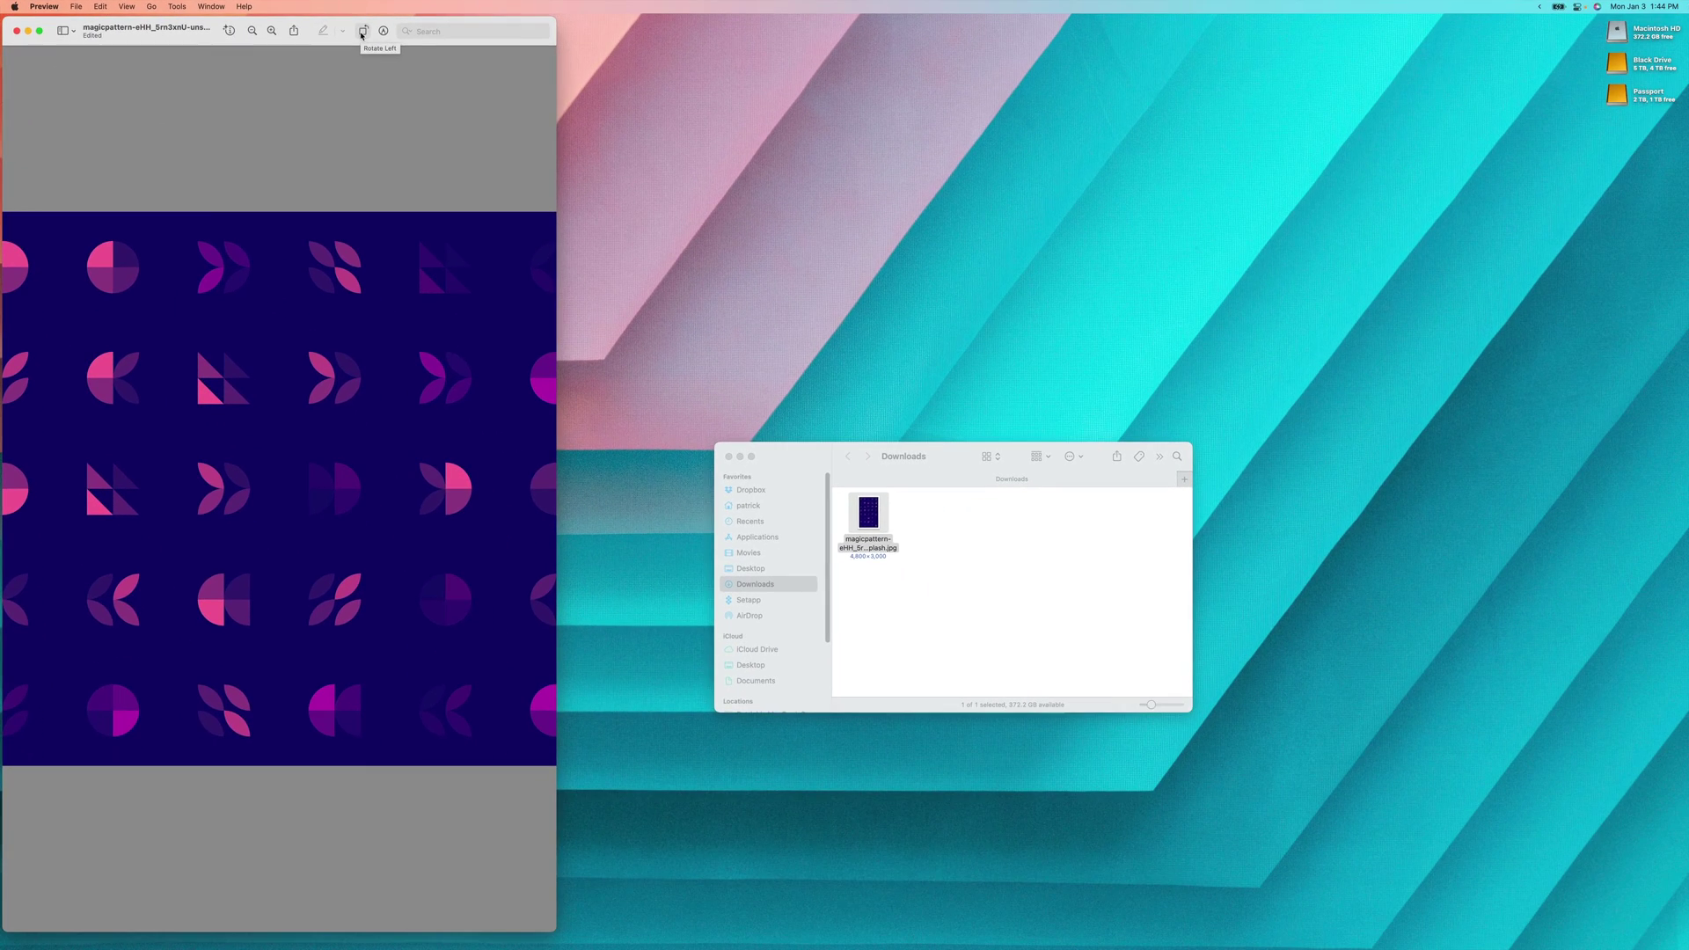
pyautogui.press('super+s')
pyautogui.press('super+w')
# Check the rotated magicpattern image in Downloads with Quick Look.
pyautogui.click(919, 557)
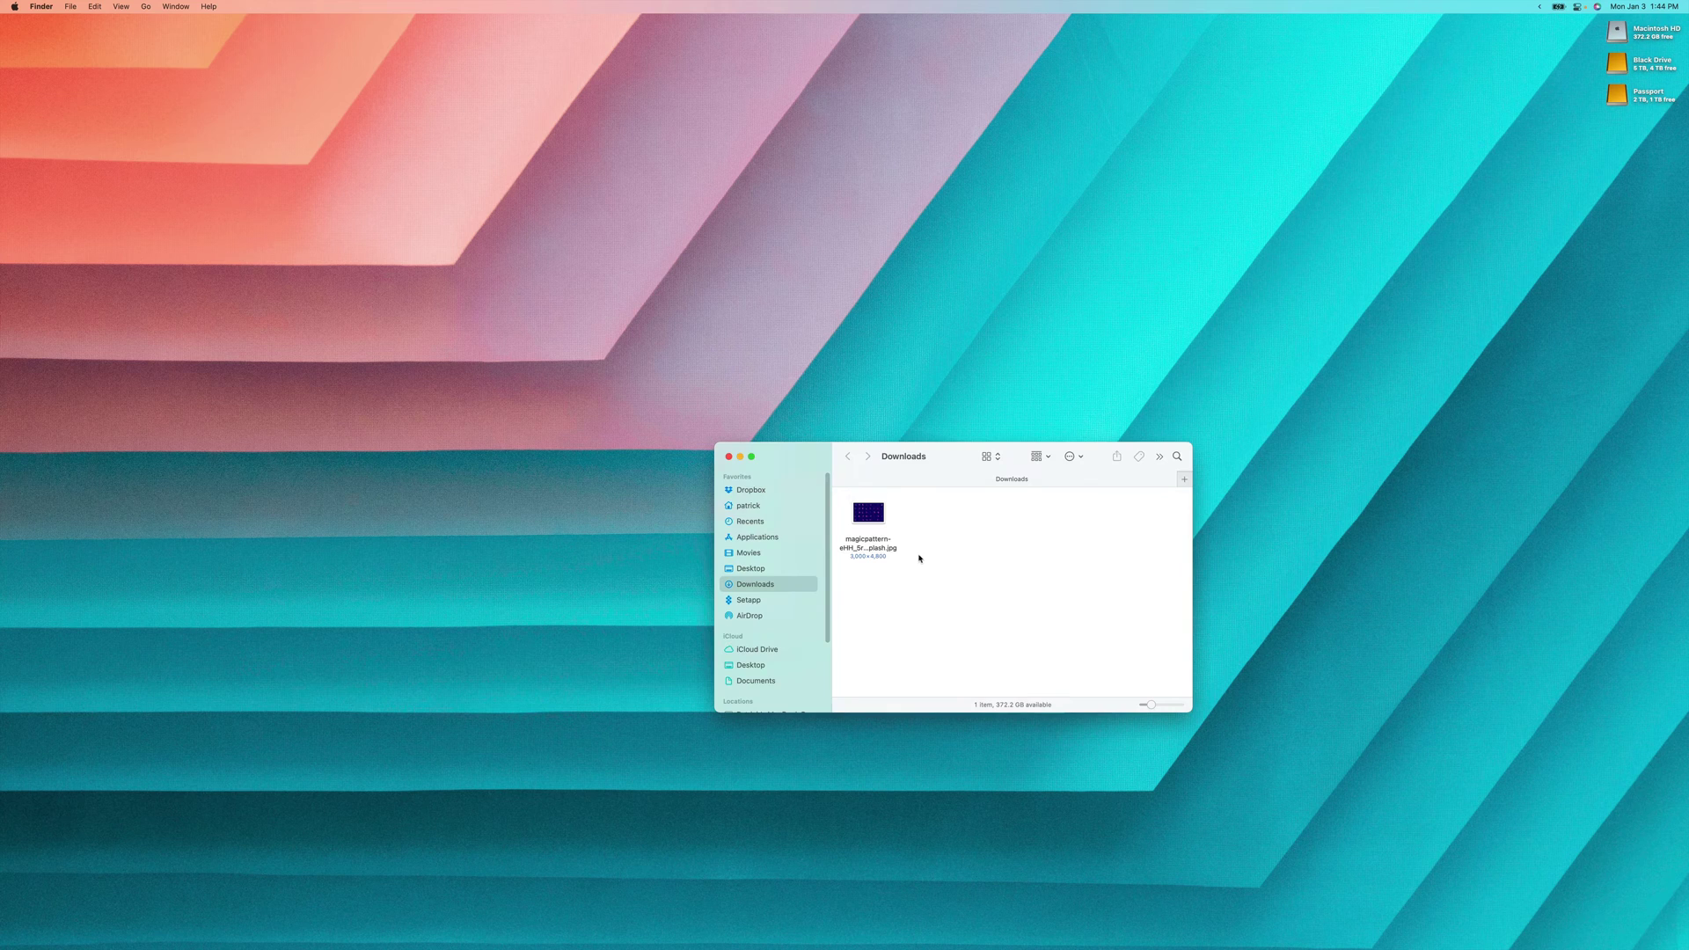
pyautogui.click(882, 548)
pyautogui.press('space')
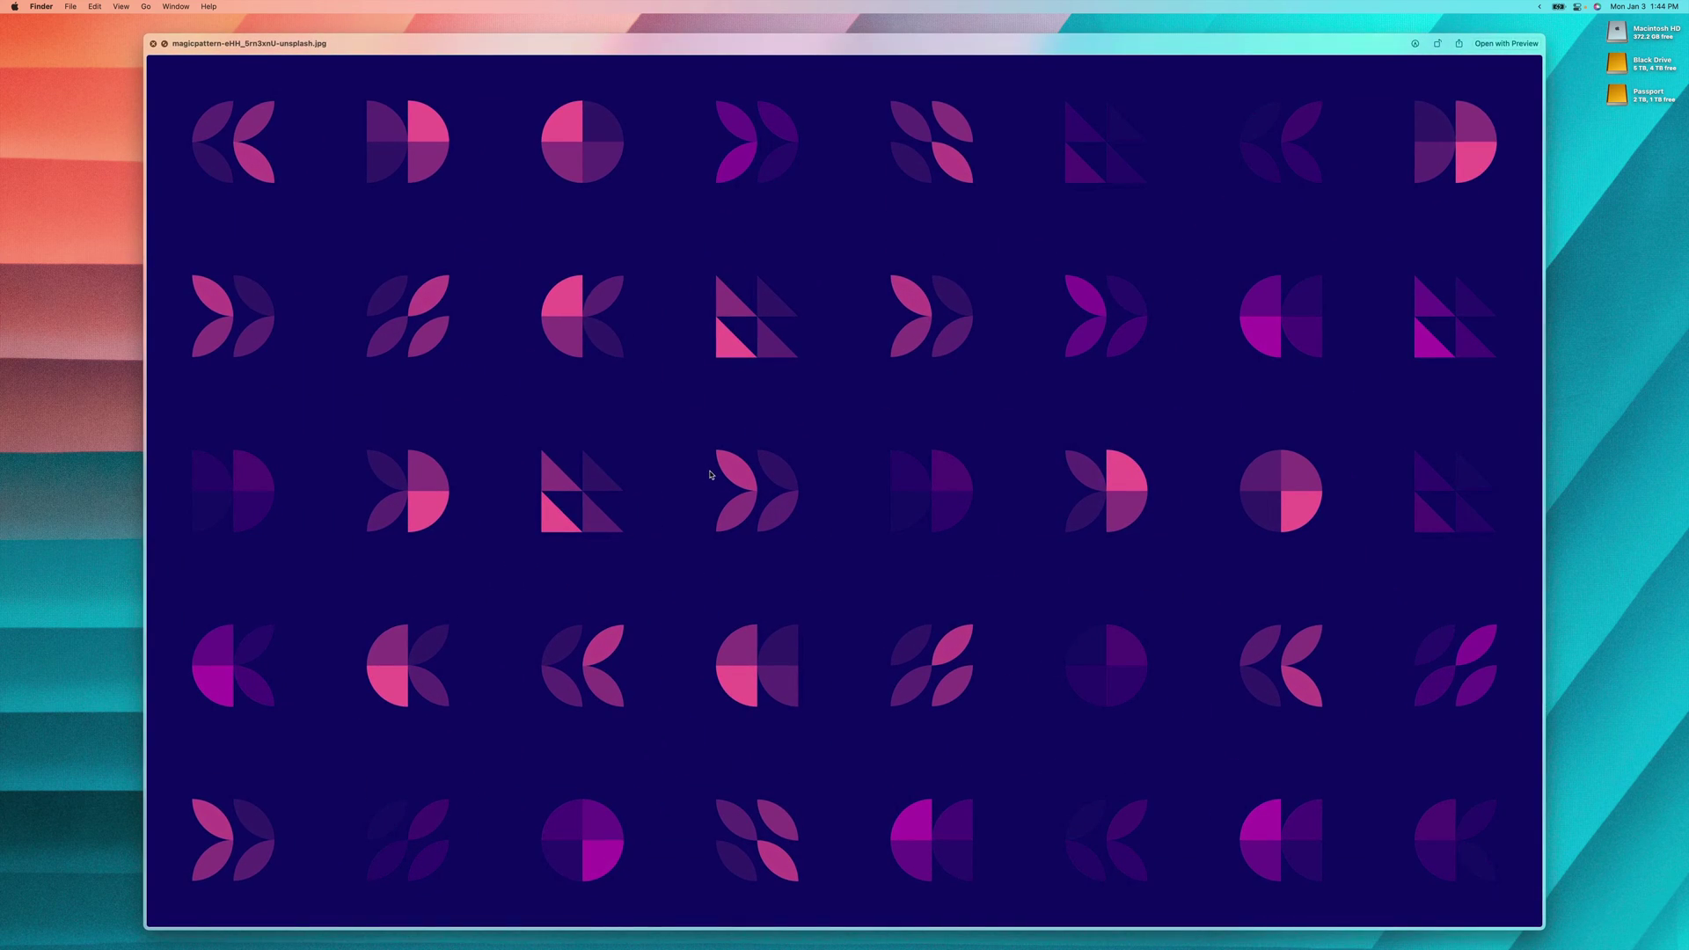
pyautogui.press('space')
# Dismiss the magicpattern image's context menu and deselect it in the Downloads window.
pyautogui.click(863, 545)
pyautogui.rightClick(863, 543)
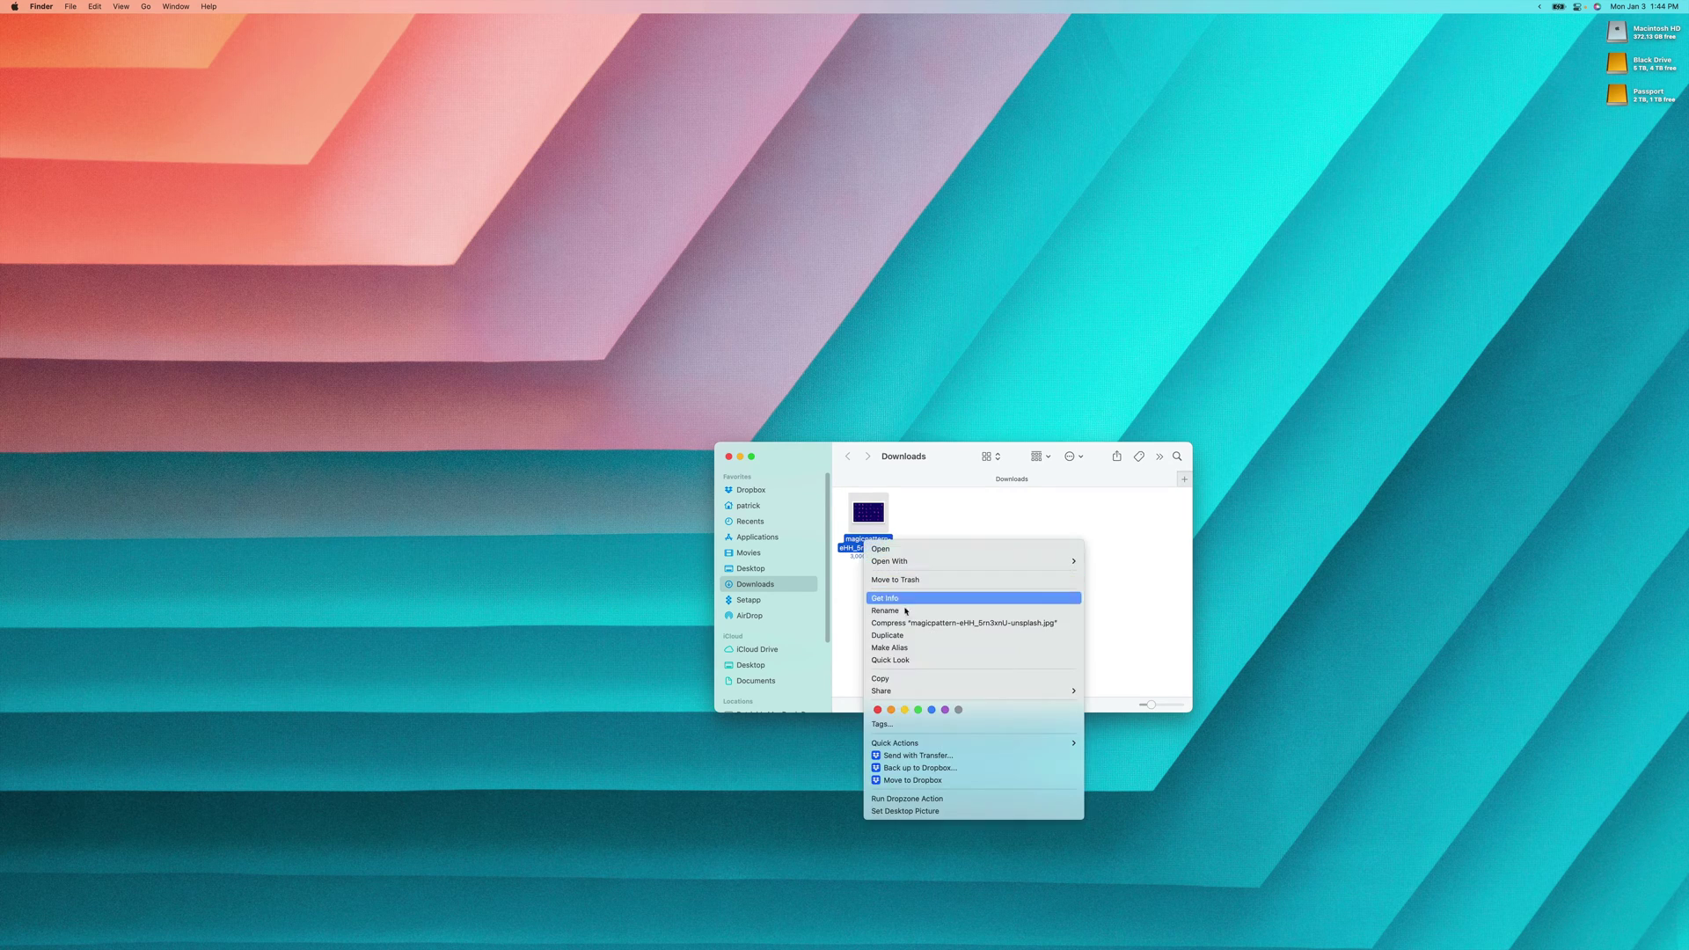
pyautogui.click(1179, 576)
pyautogui.moveTo(4, 686)
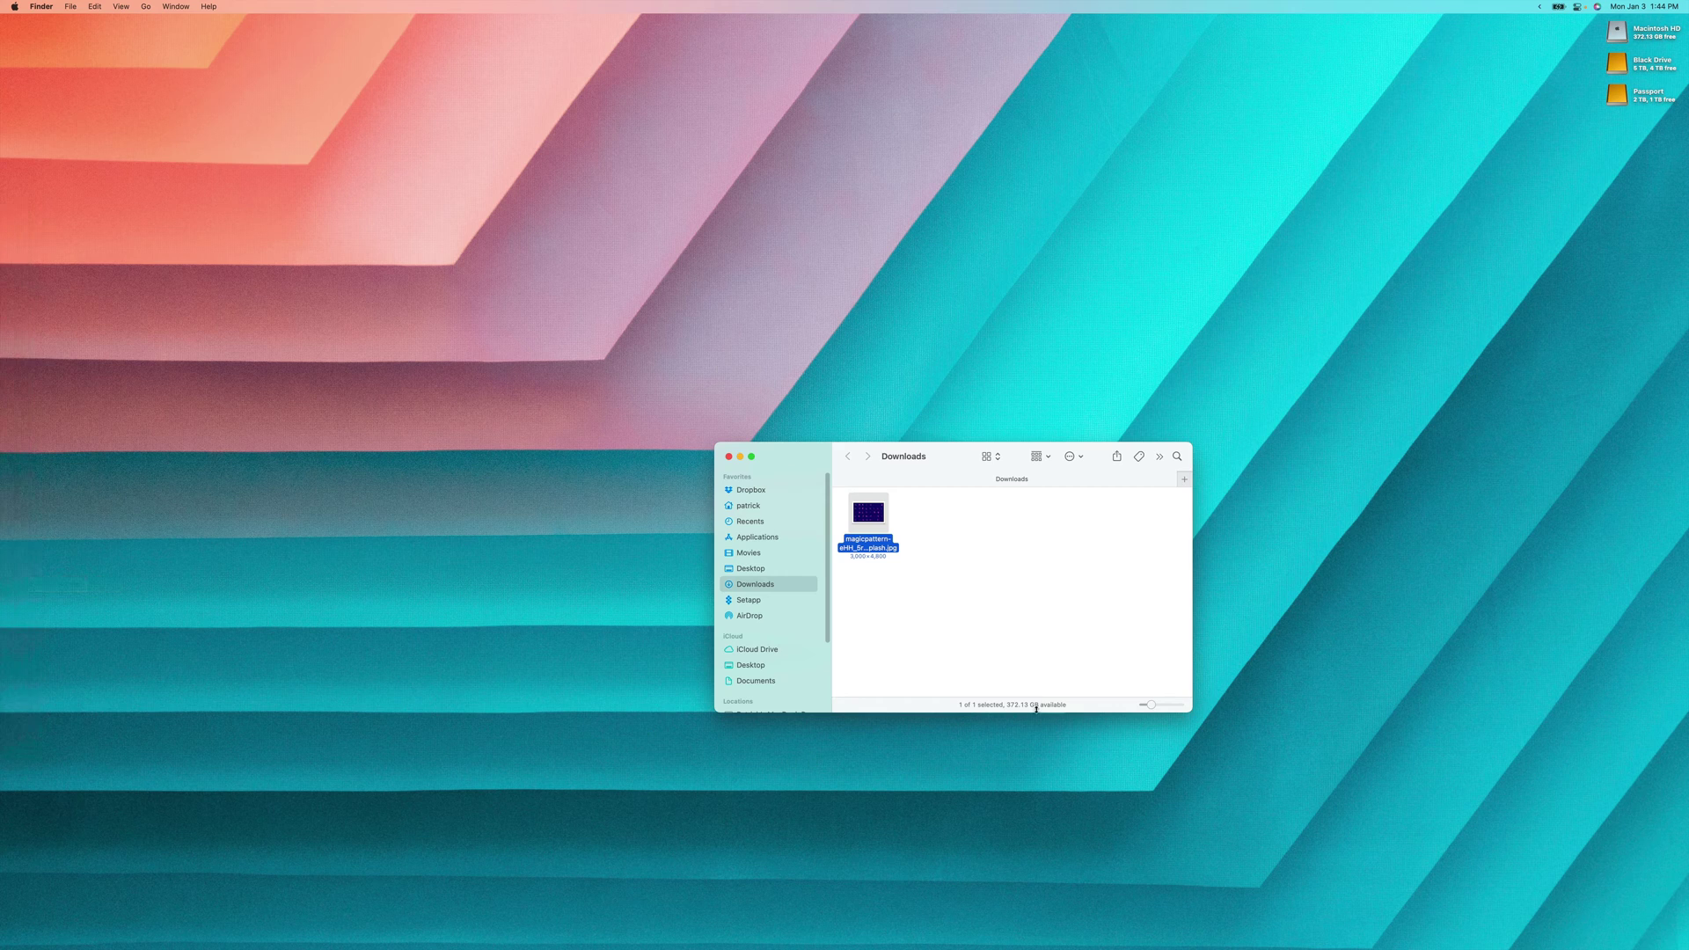
pyautogui.click(1097, 597)
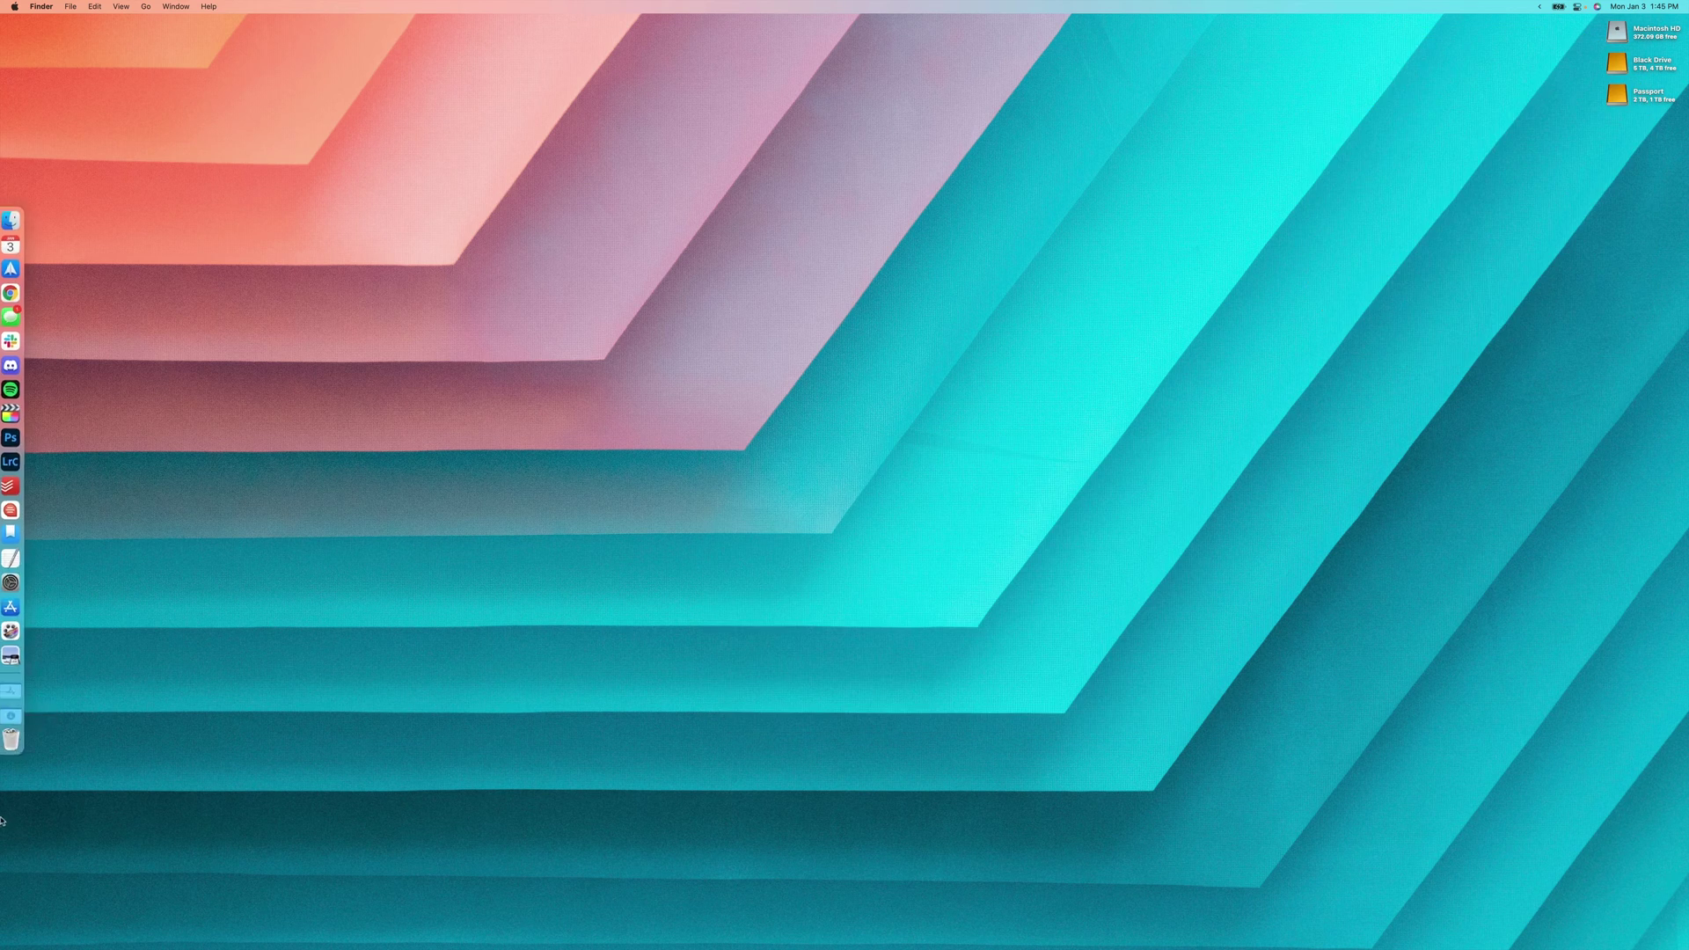
# Open the Unsplash Wallpapers listing in the App Store.
pyautogui.click(3, 608)
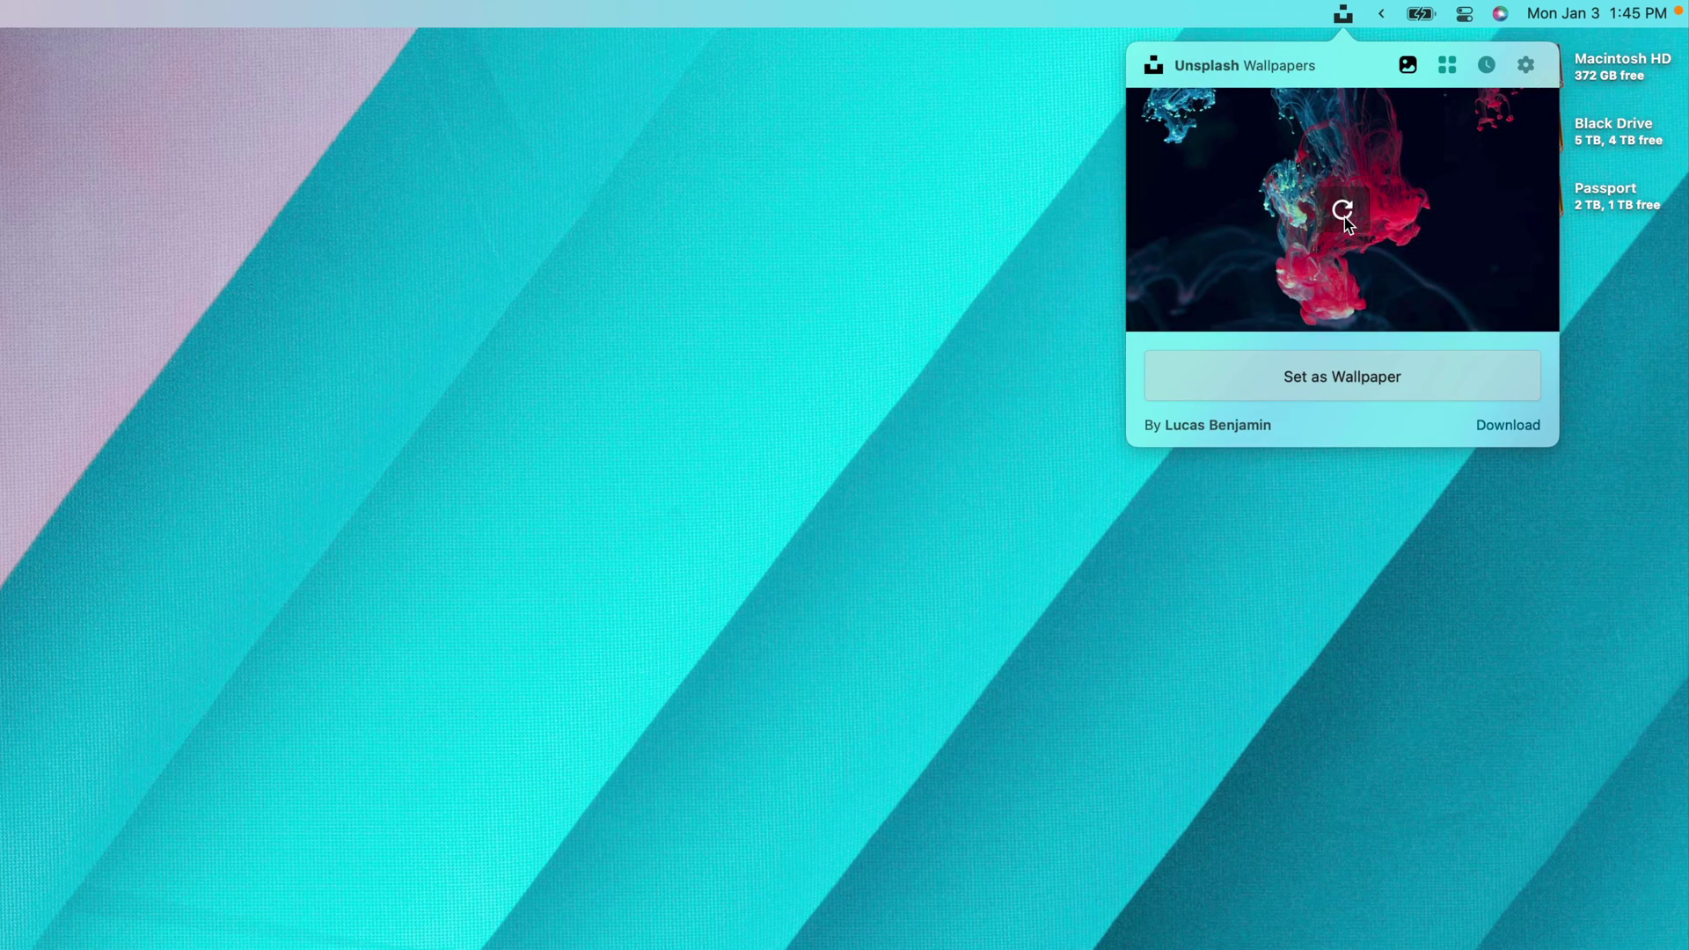
# Refresh the Unsplash Wallpapers suggestion twice, then browse its themes and history.
pyautogui.click(1343, 211)
pyautogui.click(1343, 216)
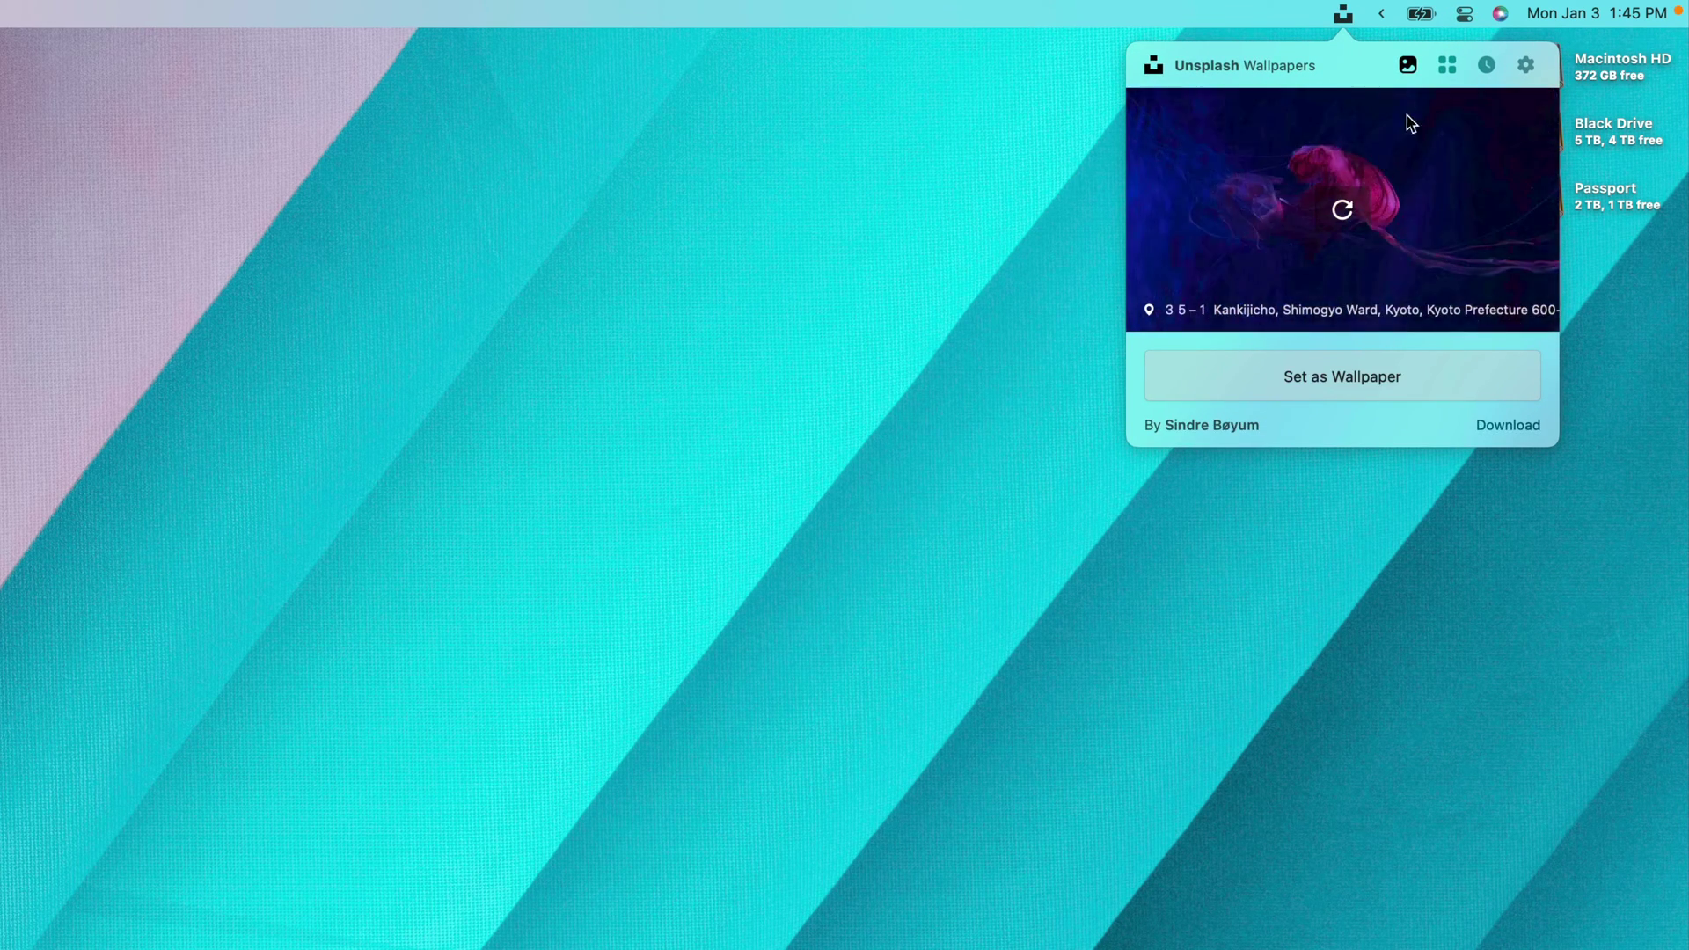
pyautogui.click(1448, 66)
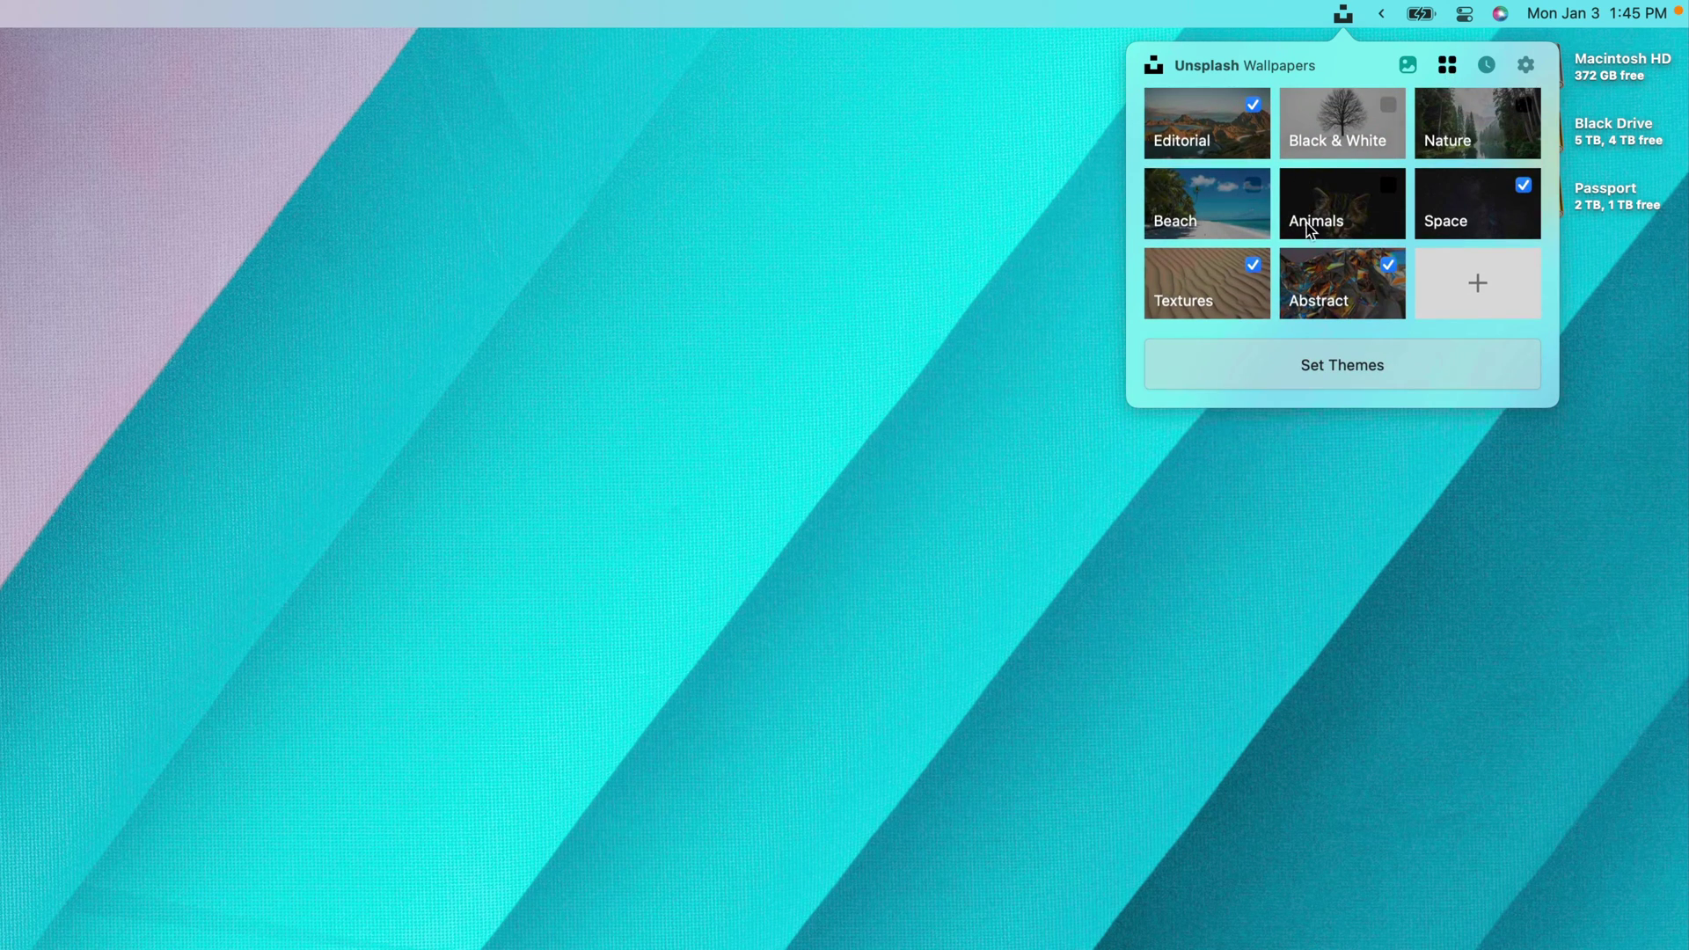
pyautogui.click(1487, 66)
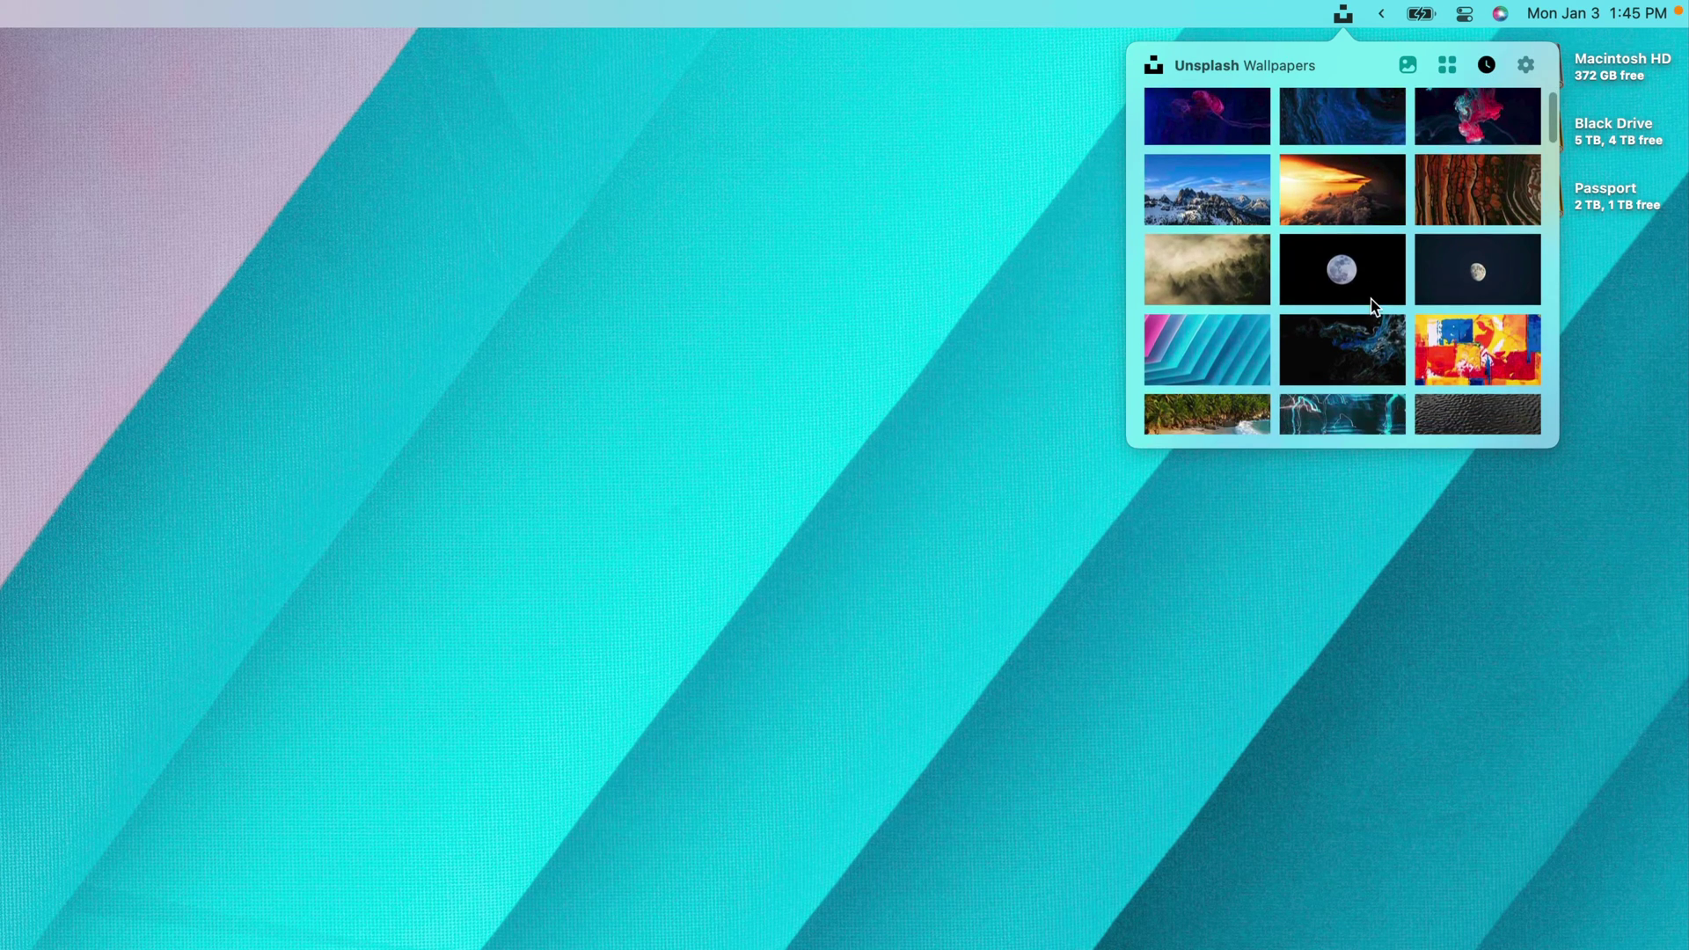
# Enable Launch on system startup in Preferences and review the Update frequency choices.
pyautogui.click(1529, 68)
pyautogui.click(1541, 88)
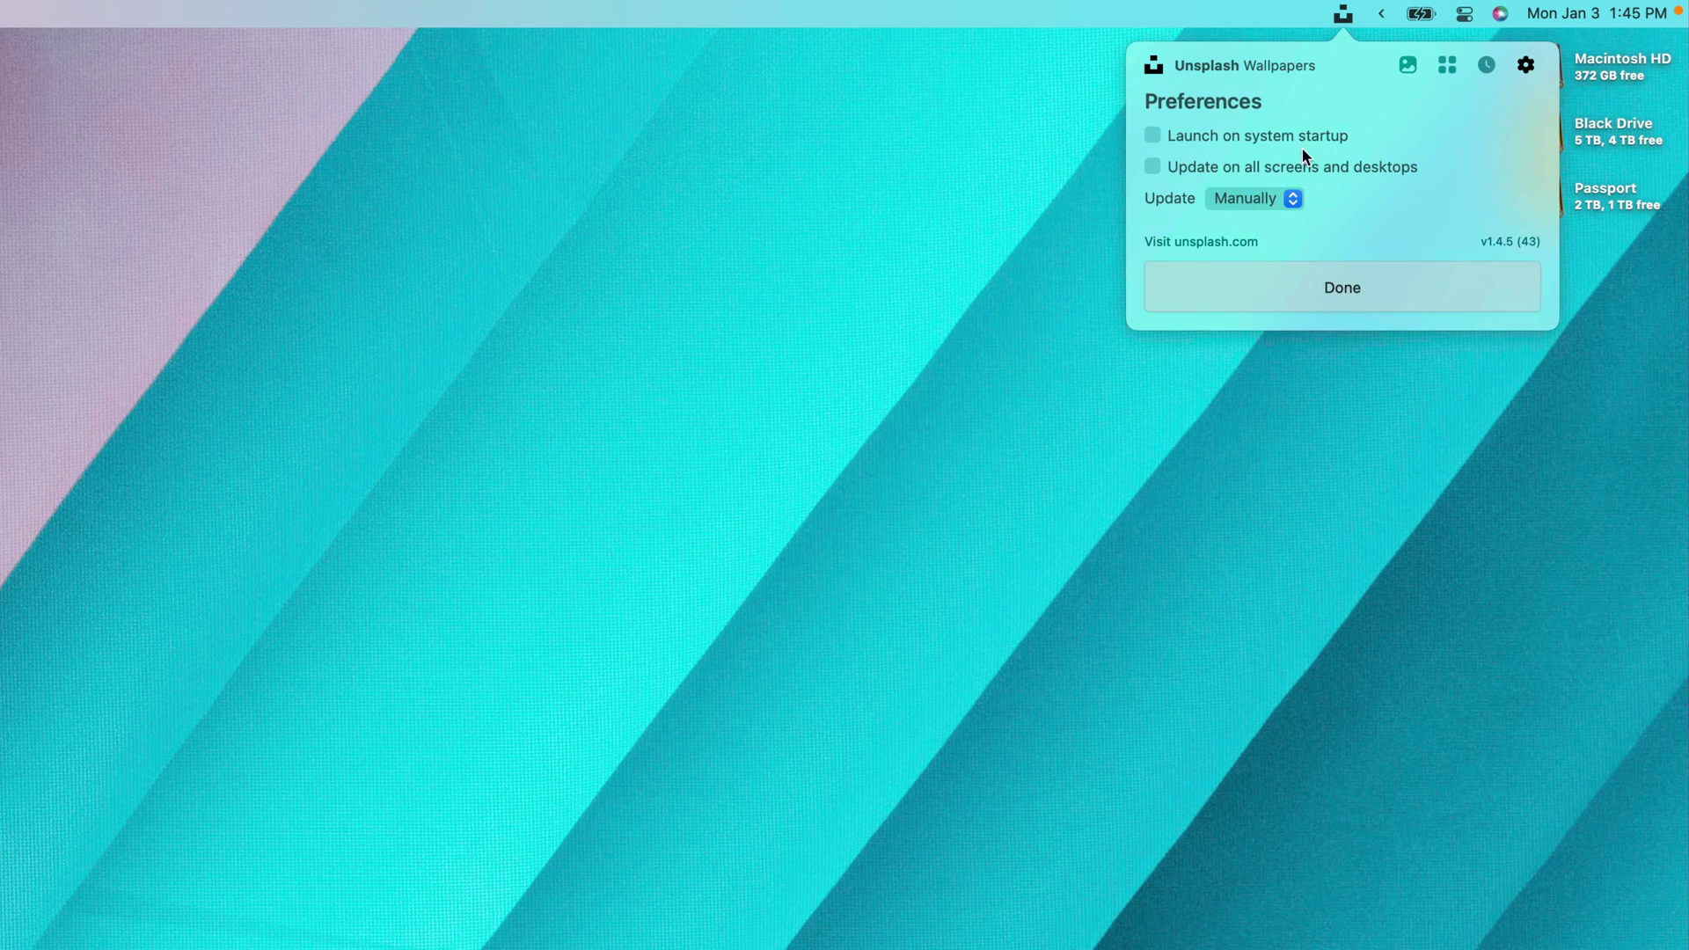
pyautogui.click(1279, 140)
pyautogui.click(1255, 209)
# Refresh the Unsplash suggestions until the dark star-trail night sky photo appears, then set it as wallpaper.
pyautogui.click(1407, 64)
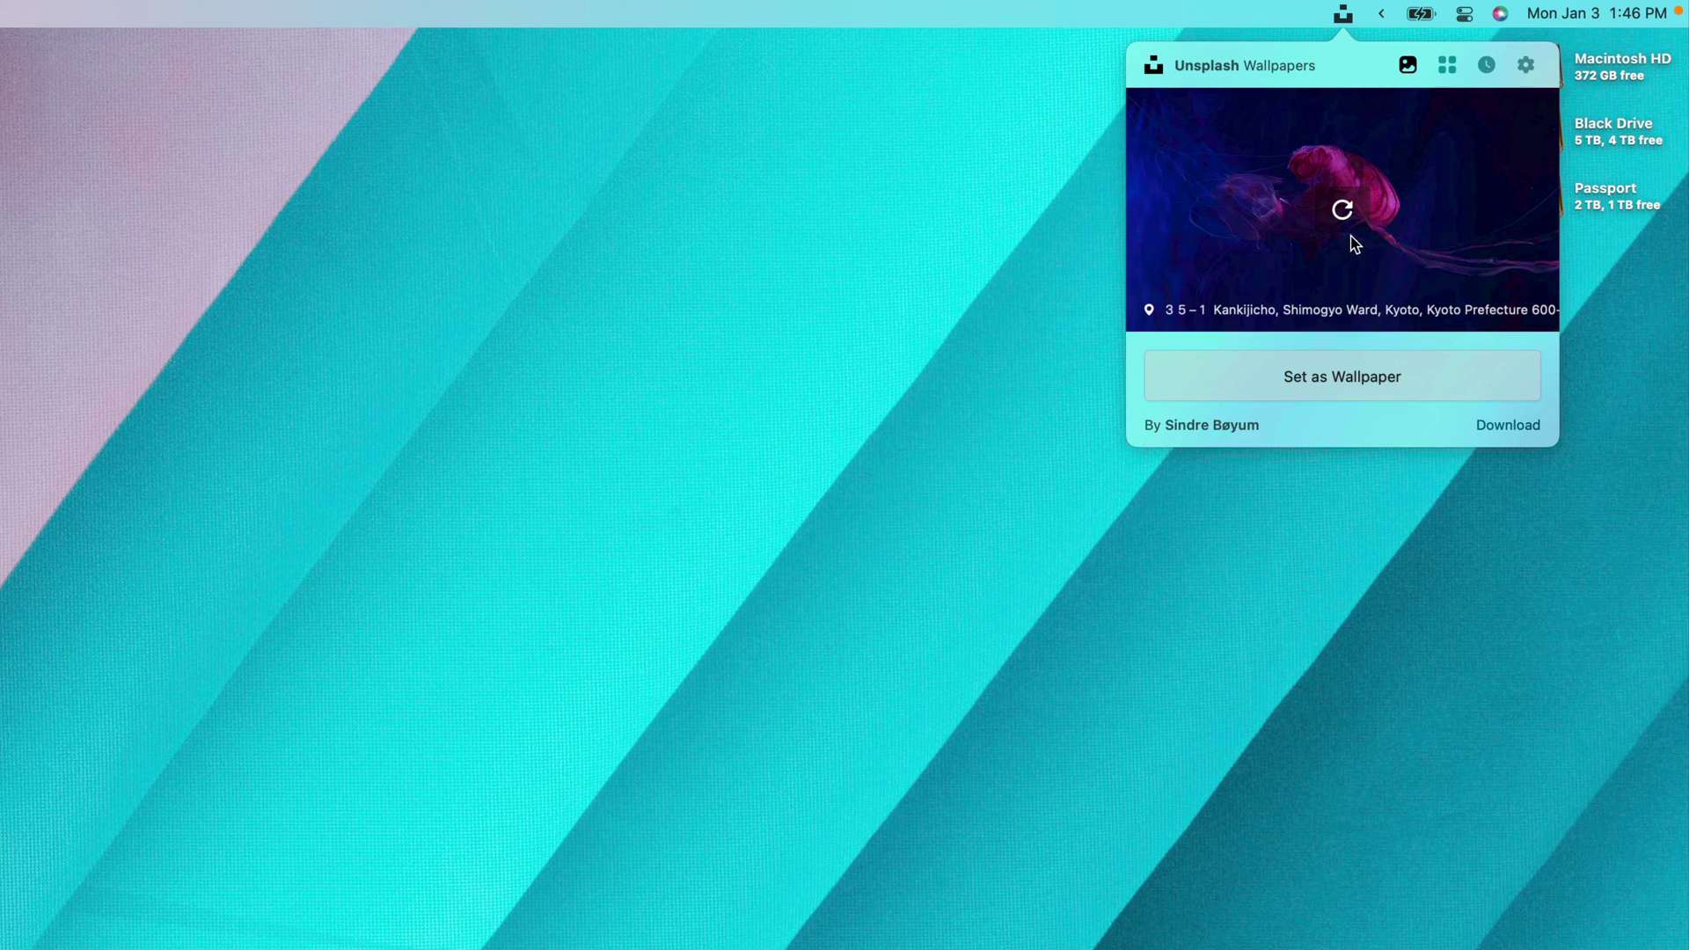
pyautogui.click(1343, 211)
pyautogui.click(1339, 213)
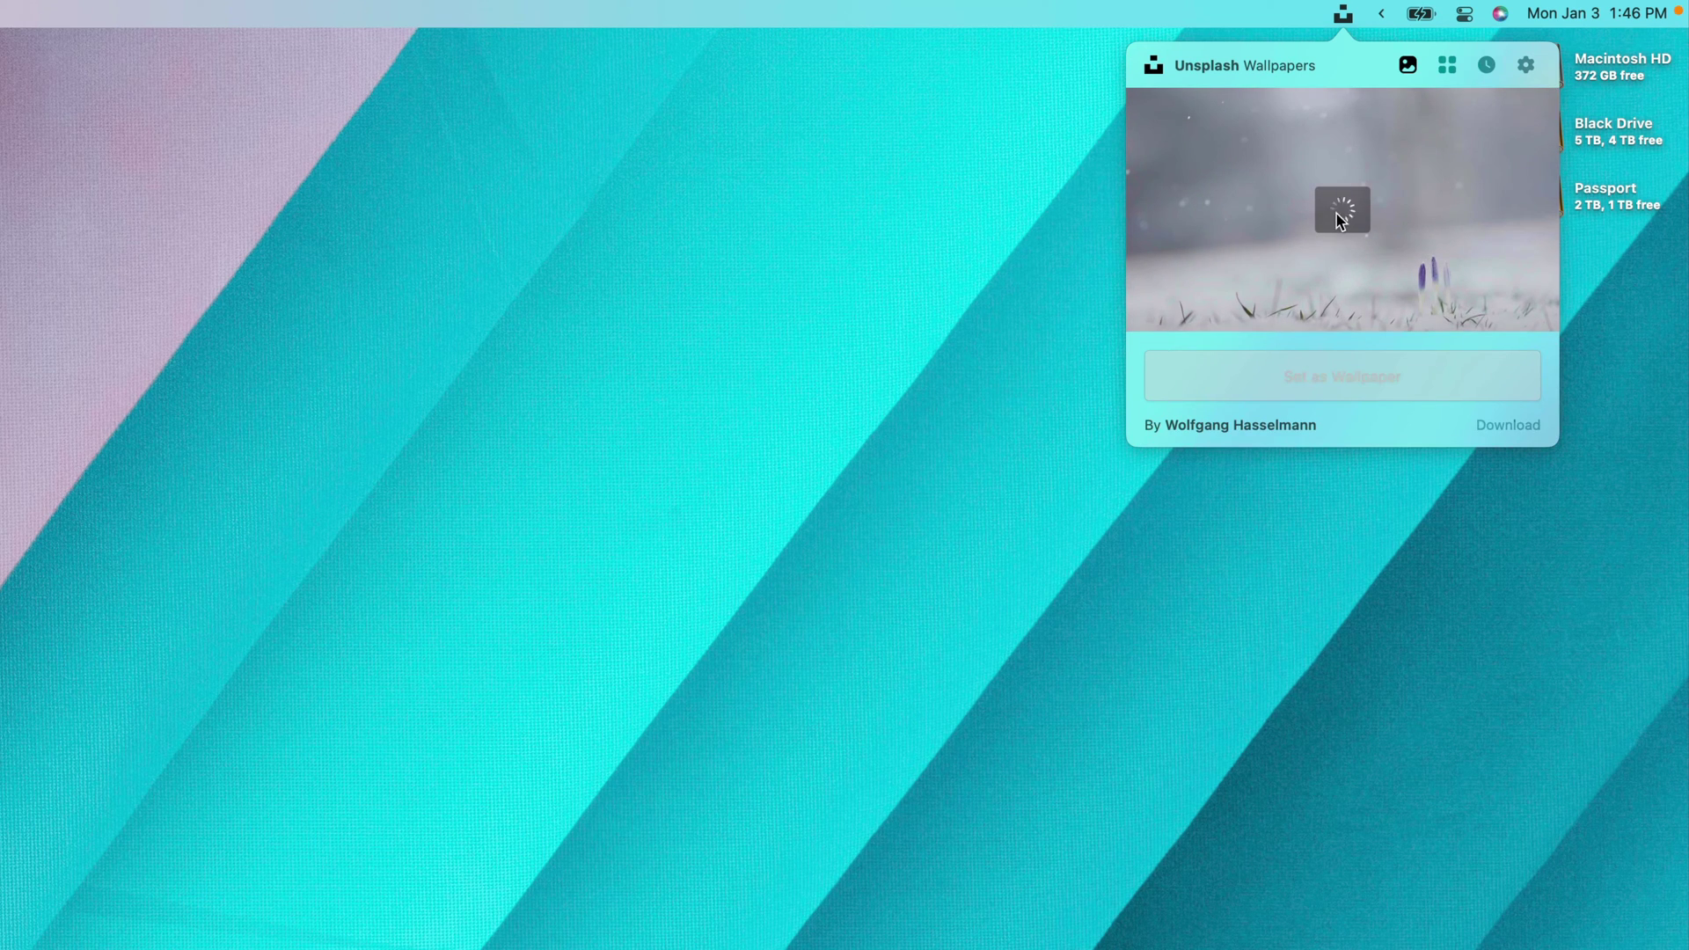
pyautogui.click(1339, 215)
pyautogui.click(1342, 215)
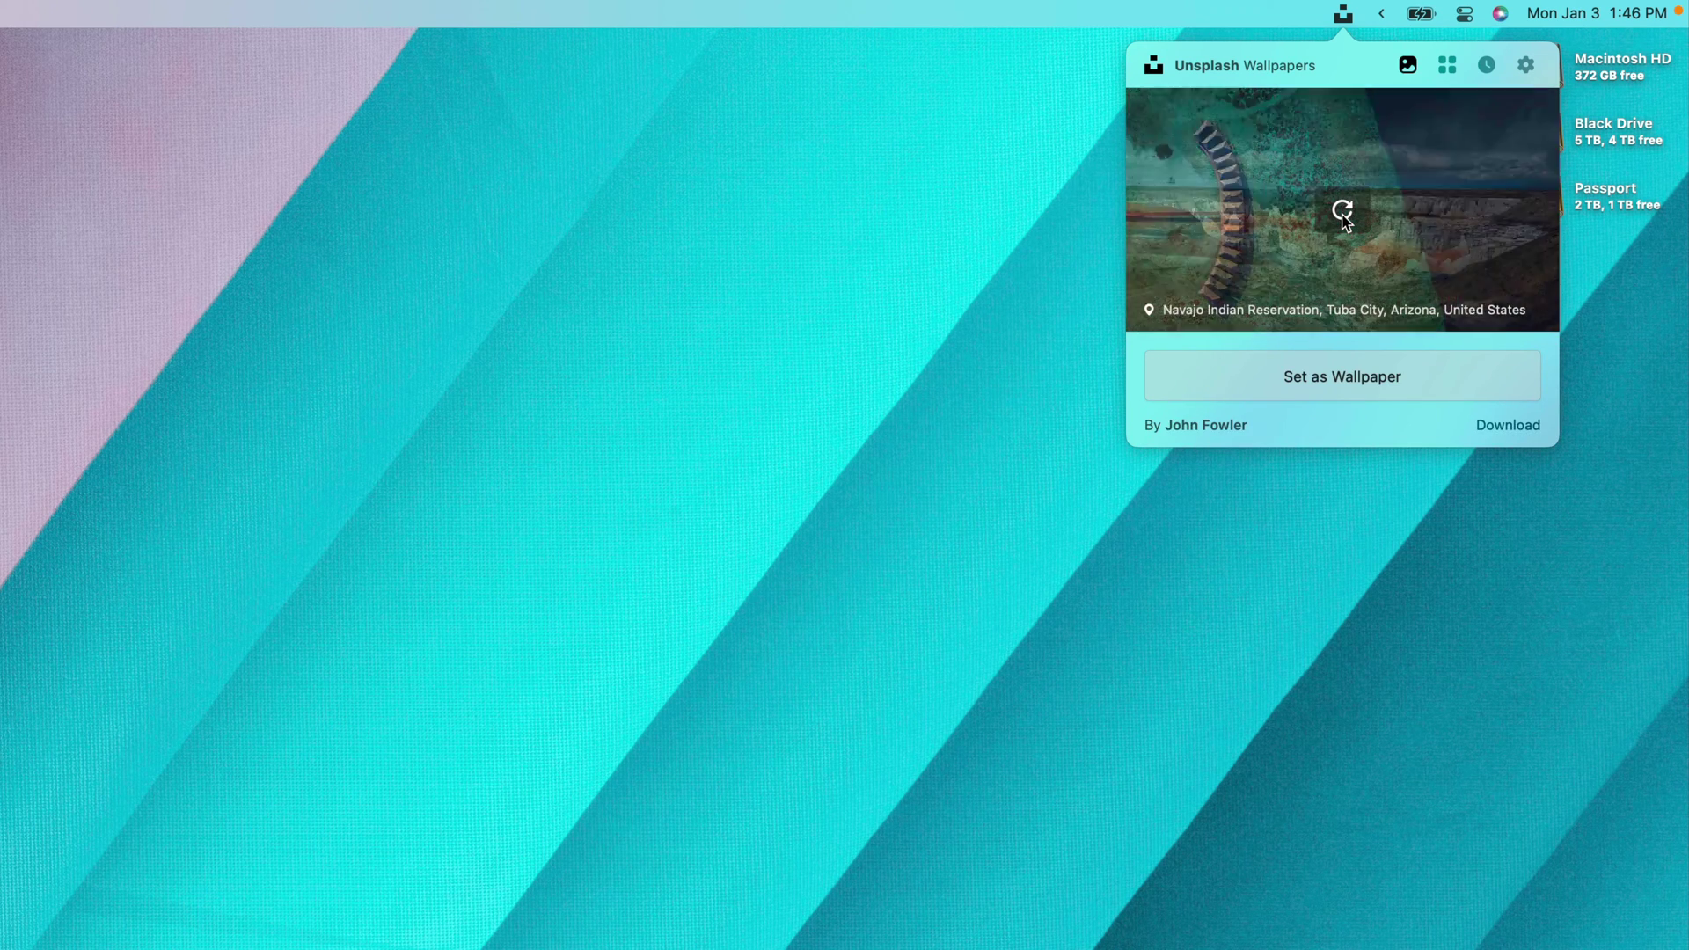
pyautogui.click(1341, 216)
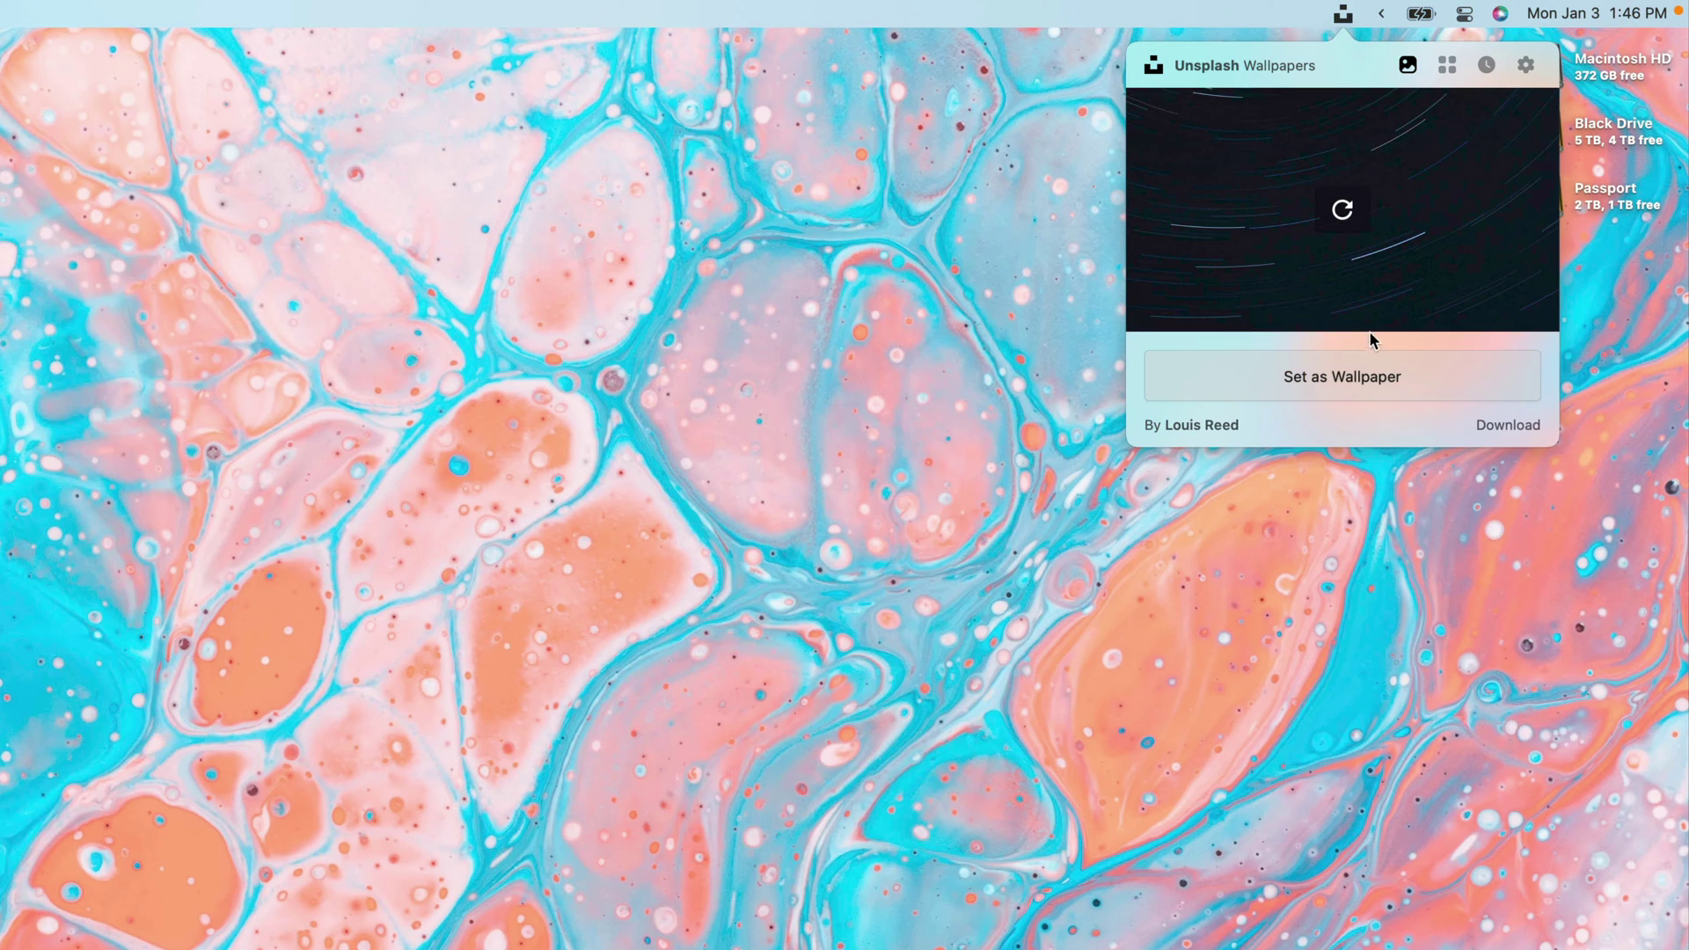
pyautogui.click(1355, 381)
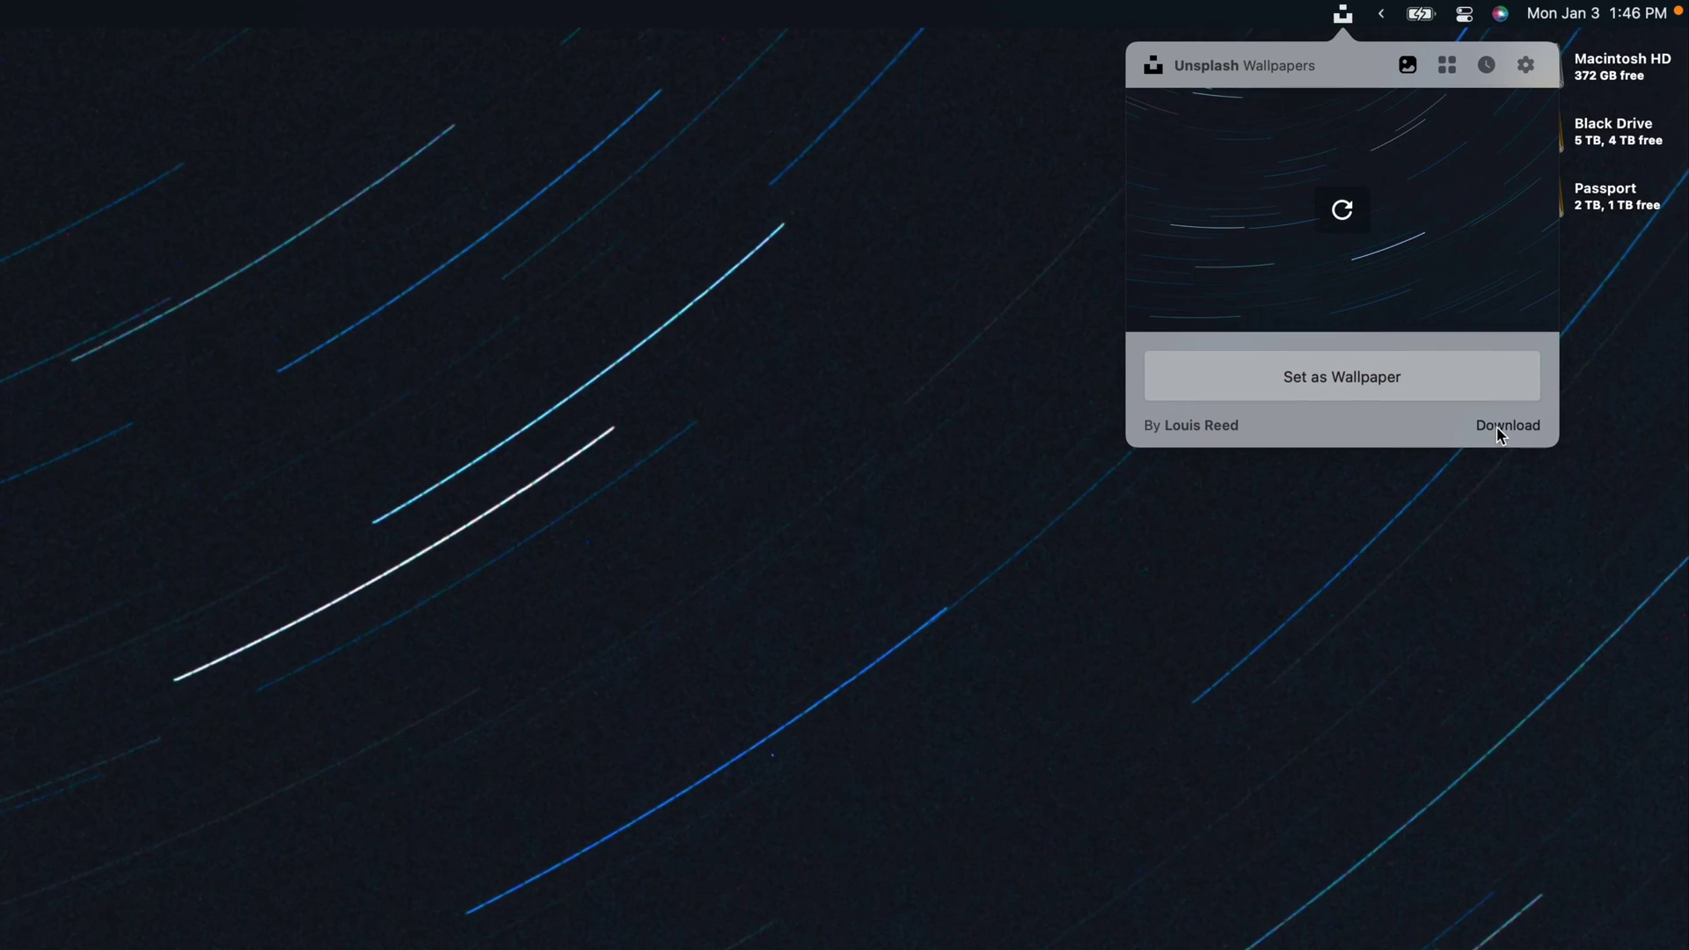
# Download the star-trail wallpaper photo to the Downloads folder.
pyautogui.click(1496, 426)
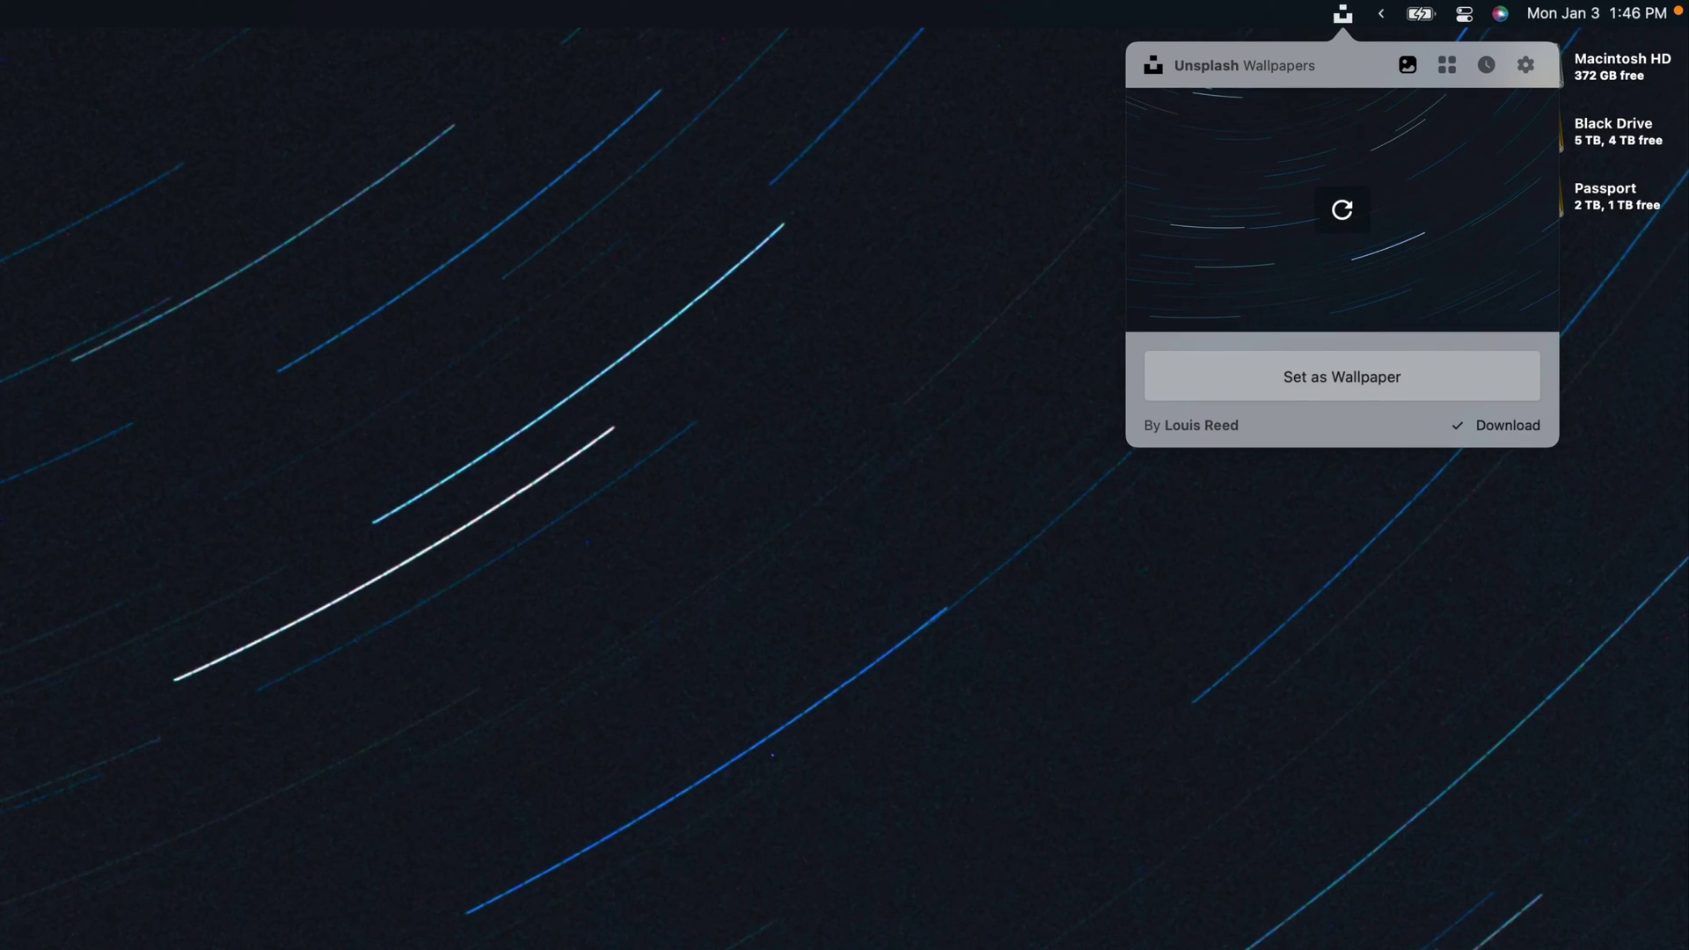